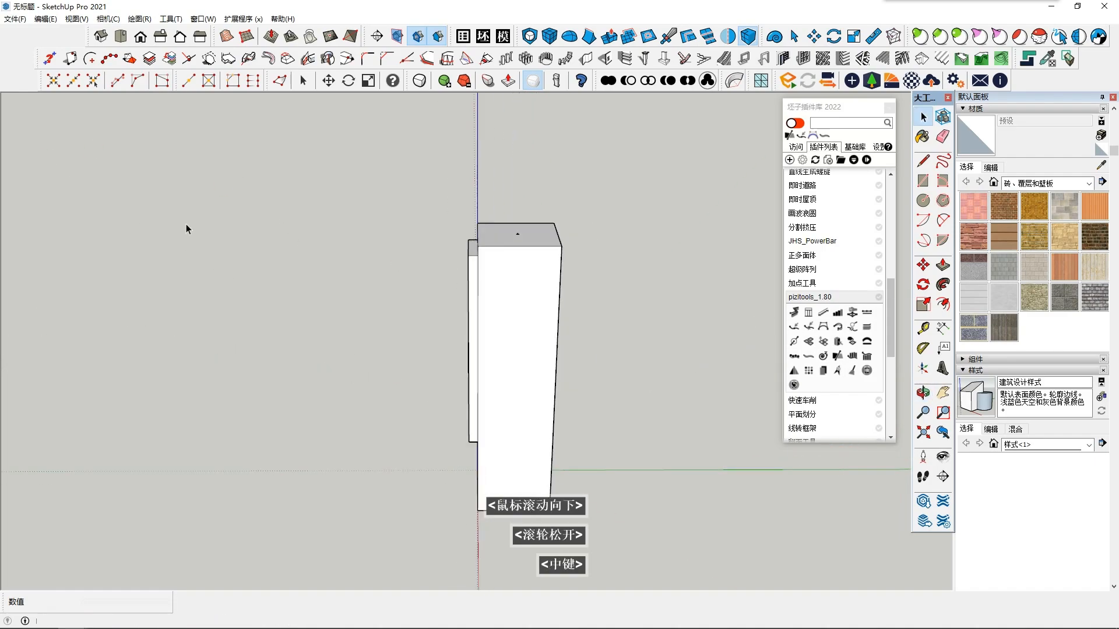
- Rotate a copy of the raised front panel 90° about the pillar's centre onto the adjacent side
drag(355, 150, 454, 423)
middle_drag(444, 352, 526, 339)
key(m)
key(q)
click(533, 383)
key(ctrl)
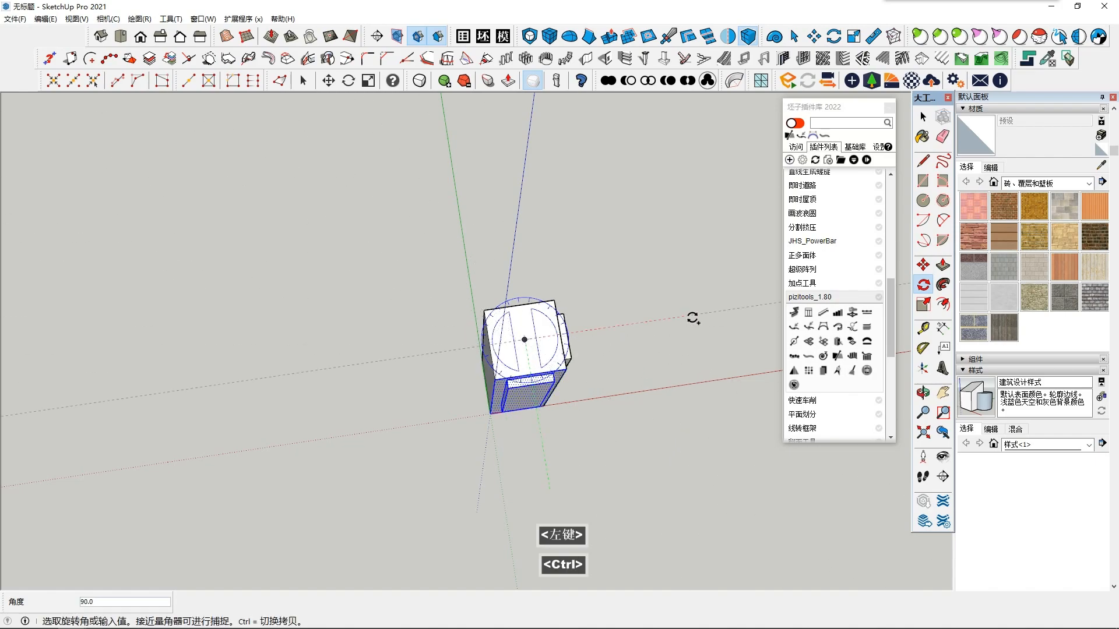
text(90)
key(Return)
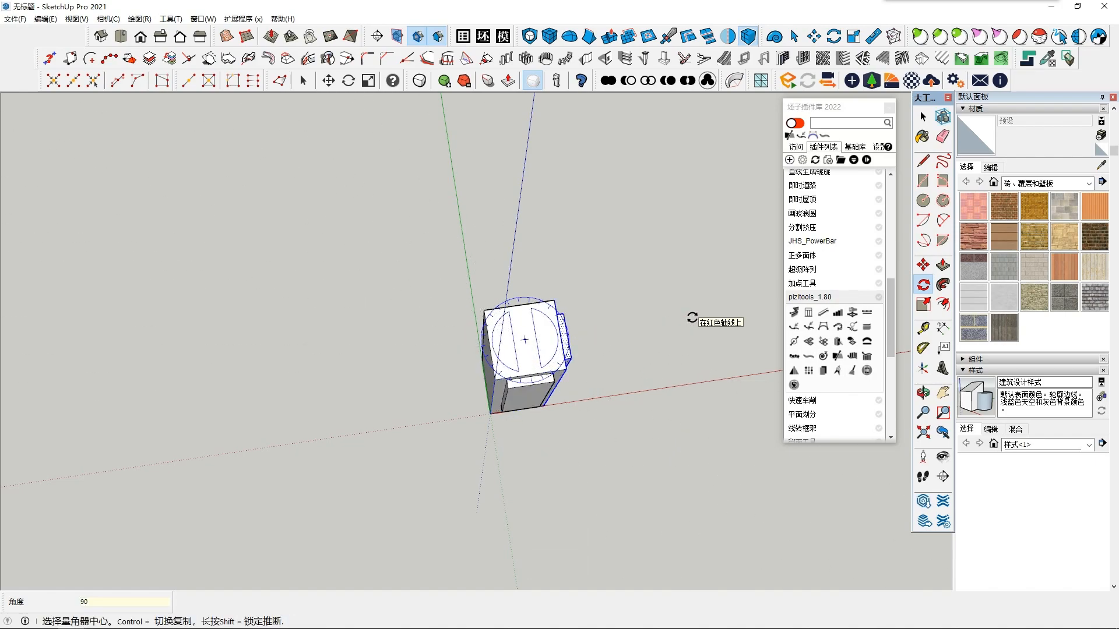
- Offset the pillar's top face inward by about 72 mm
key(space)
scroll(584, 345, down, 3)
middle_drag(692, 317, 547, 295)
click(538, 276)
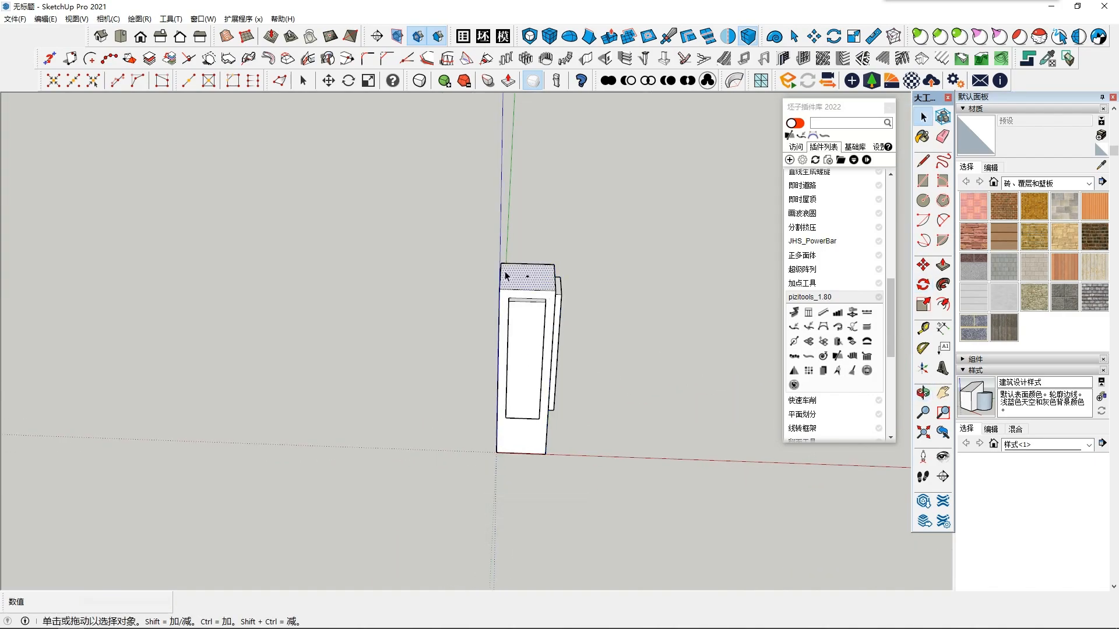
click(942, 303)
click(541, 267)
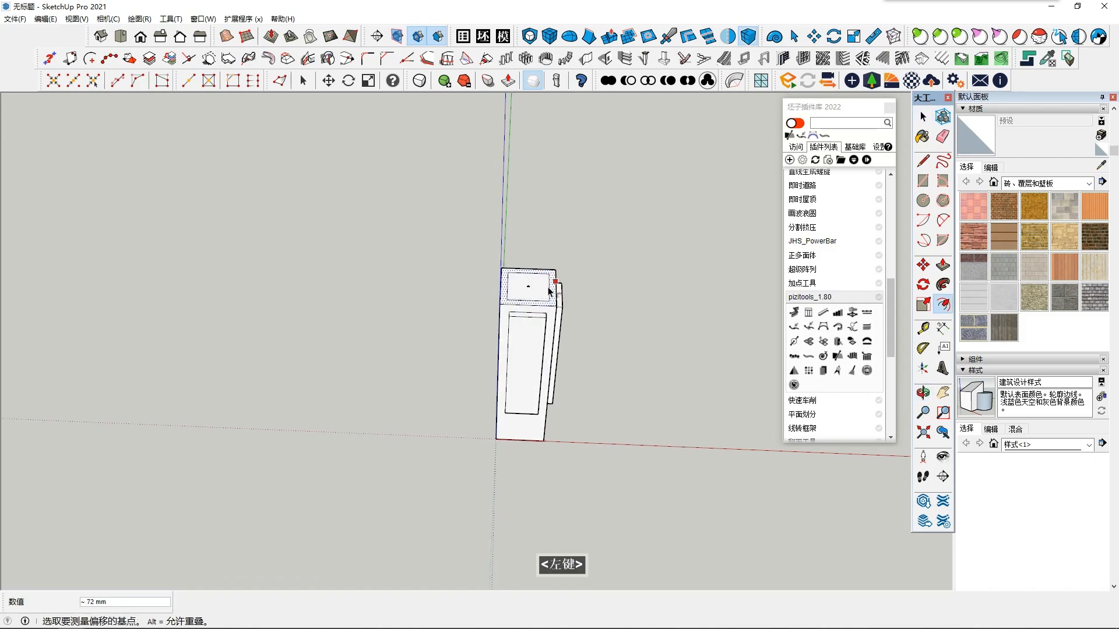
click(548, 288)
- Pull the inset face on top of the pillar up 85 mm to form a neck
scroll(533, 294, up, 2)
key(p)
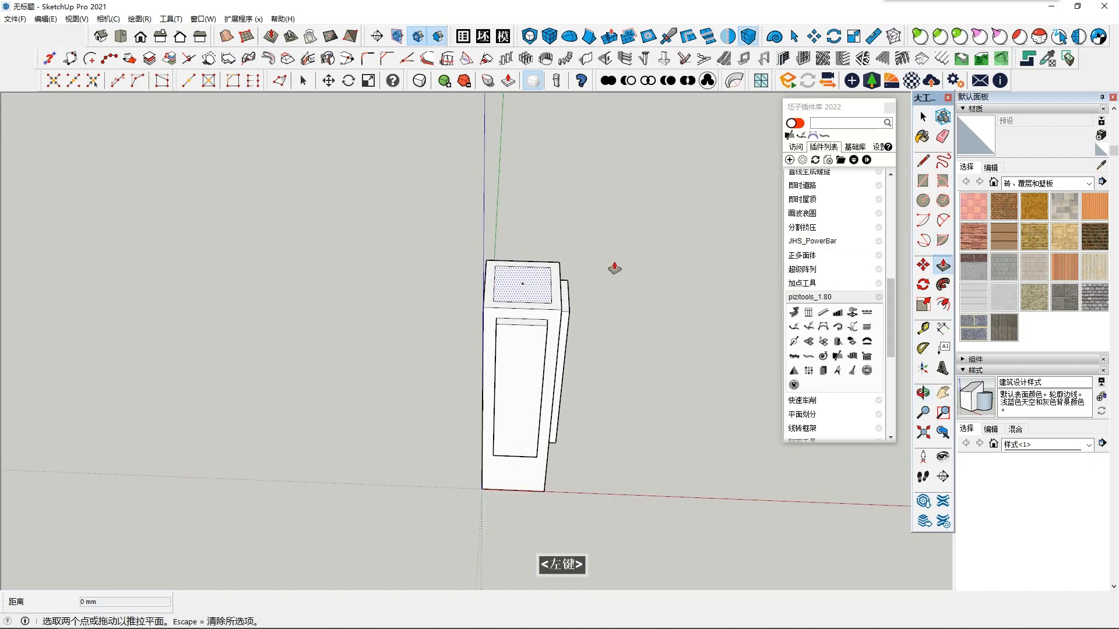
click(542, 286)
double_click(543, 277)
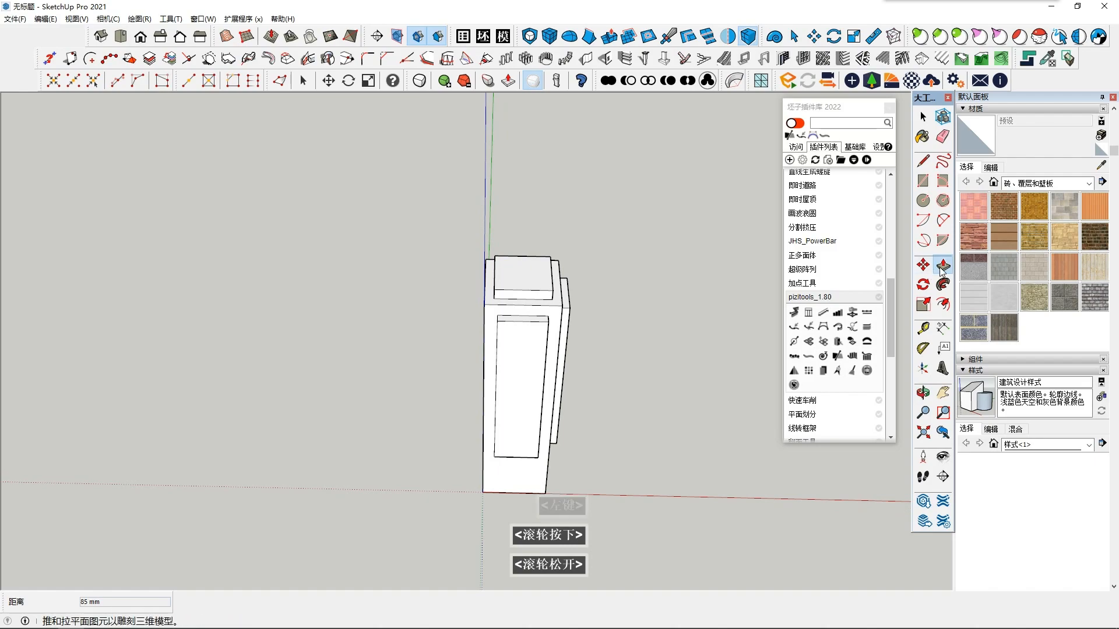
- Add a thin extra layer on top of the neck and offset its top outline outward to the pillar's width
click(942, 303)
key(p)
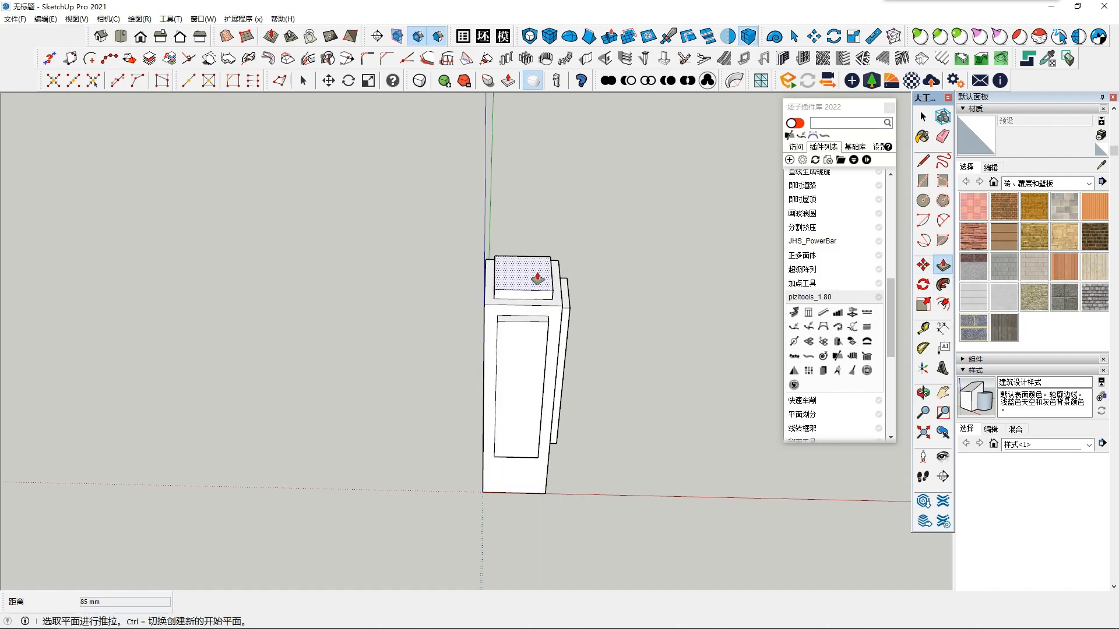
ctrl+click(537, 269)
ctrl+click(537, 265)
click(942, 303)
click(550, 273)
click(569, 294)
- Pull the outer ring around the neck's top upward and raise the inner face level with it
middle_drag(568, 294, 554, 303)
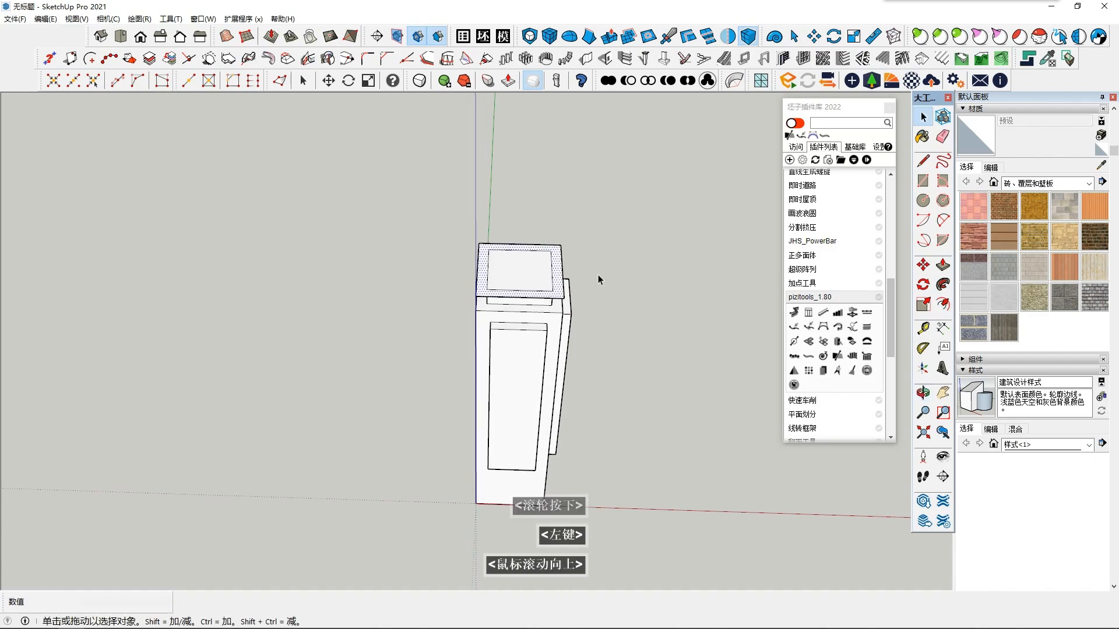
click(558, 281)
click(558, 256)
mouse_move(535, 259)
middle_down()
mouse_move(532, 272)
mouse_move(529, 254)
middle_up()
click(942, 266)
click(523, 268)
click(556, 249)
- Delete the inner rectangular outline on the cap's top so its faces merge into one
key(space)
double_click(535, 251)
shift+click(535, 251)
key(Delete)
- Pull the merged cap face up into a tall head block and offset a rectangle inward on its front face
click(535, 251)
click(942, 265)
click(534, 255)
click(533, 244)
middle_drag(532, 242, 528, 182)
scroll(533, 229, up, 1)
mouse_move(530, 231)
middle_down()
mouse_move(534, 190)
mouse_move(512, 243)
middle_up()
scroll(535, 207, up, 2)
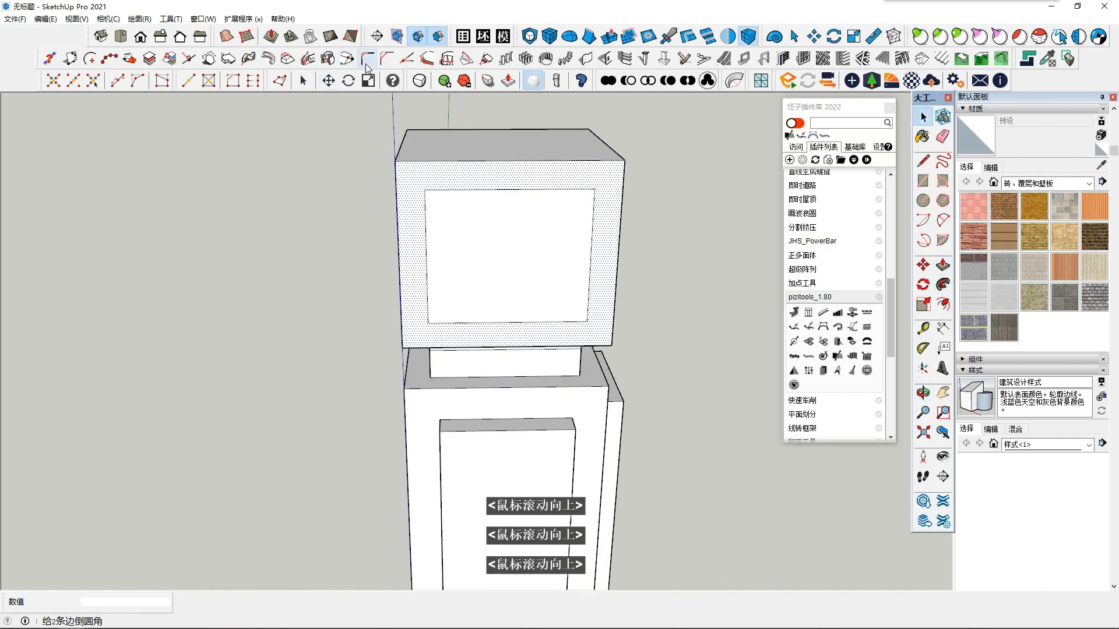
- Try a fillet of 100 mm radius with 6 segments on the front rectangle's upper-left corner, and undo it
scroll(437, 205, up, 3)
click(427, 225)
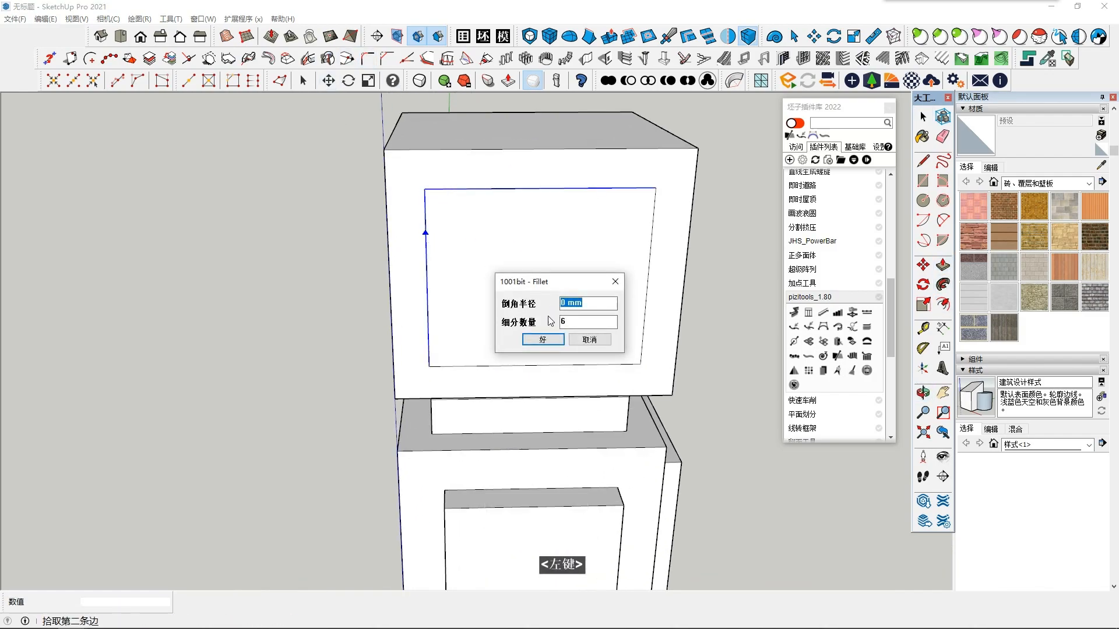
key(BackSpace)
key(BackSpace)
key(BackSpace)
text(10)
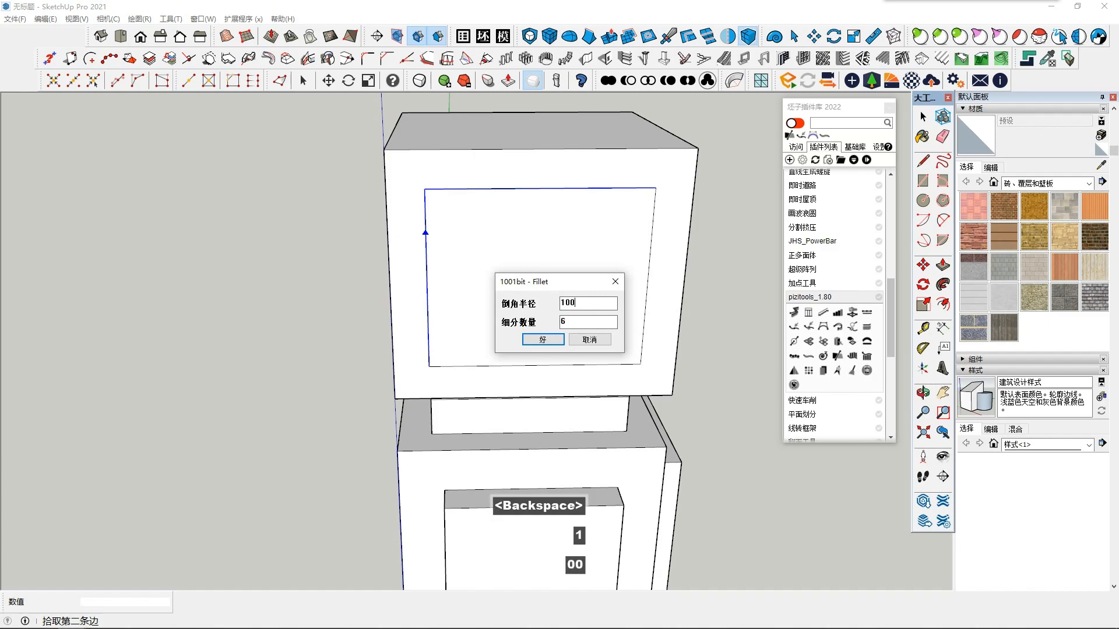
text(0)
key(Return)
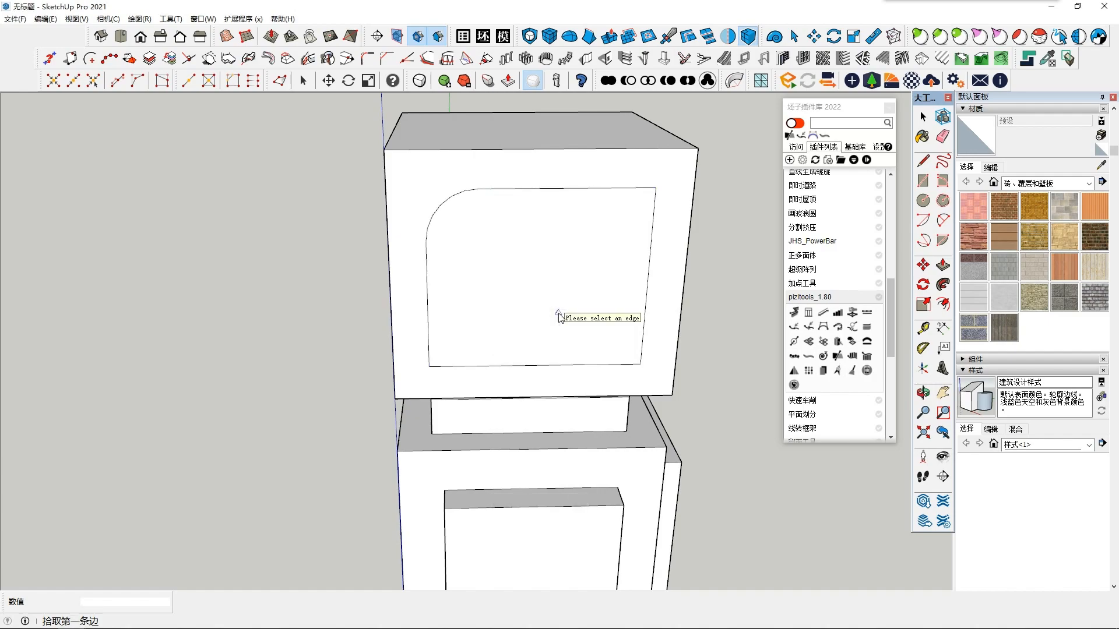
key(ctrl+z)
key(ctrl+z)
- Try a 100 × 100 mm chamfer on the front rectangle's upper-left corner, and undo it
click(425, 220)
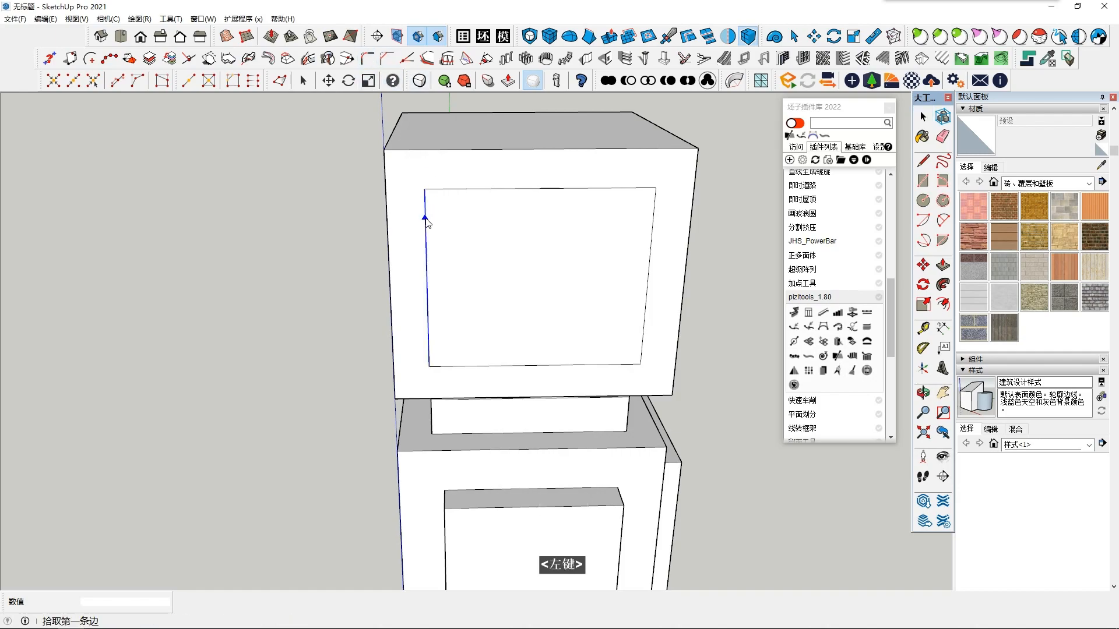
click(461, 190)
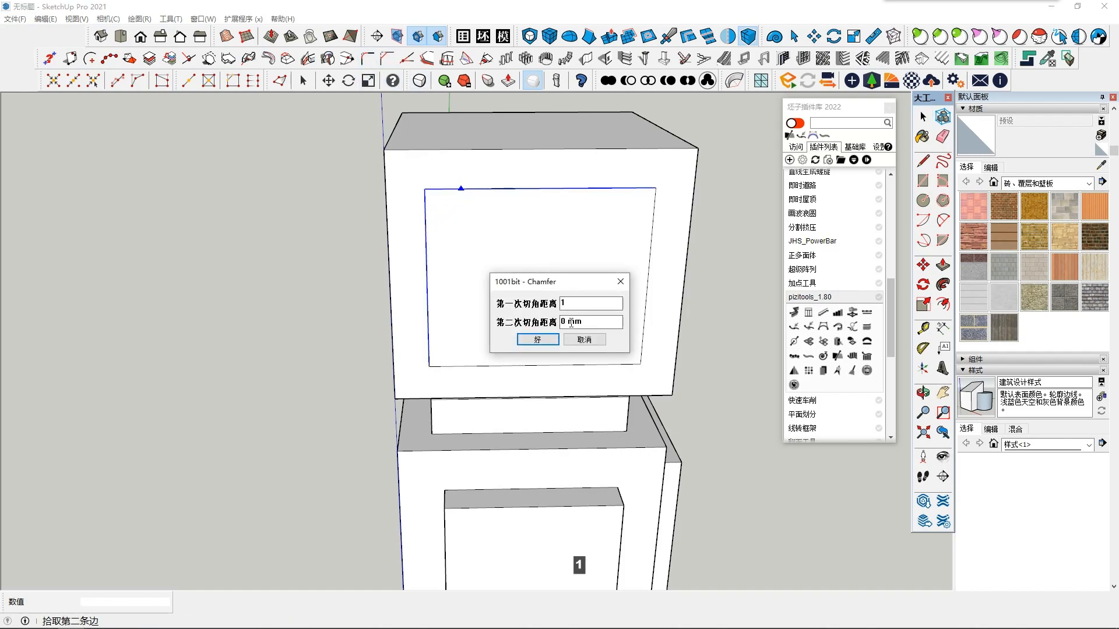
text(100)
key(Return)
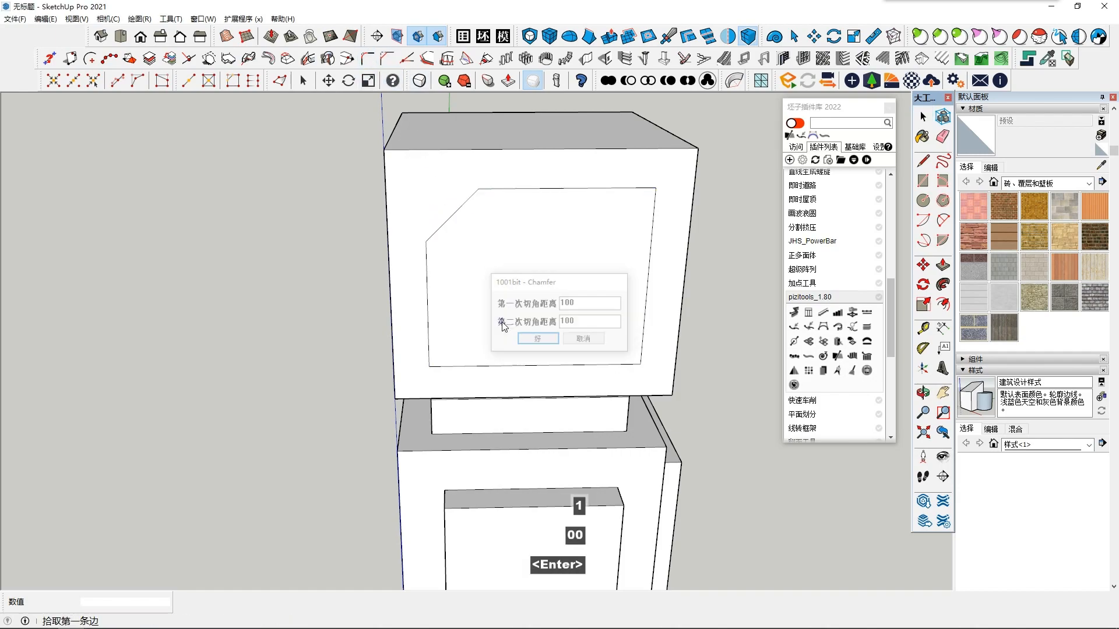
key(ctrl+z)
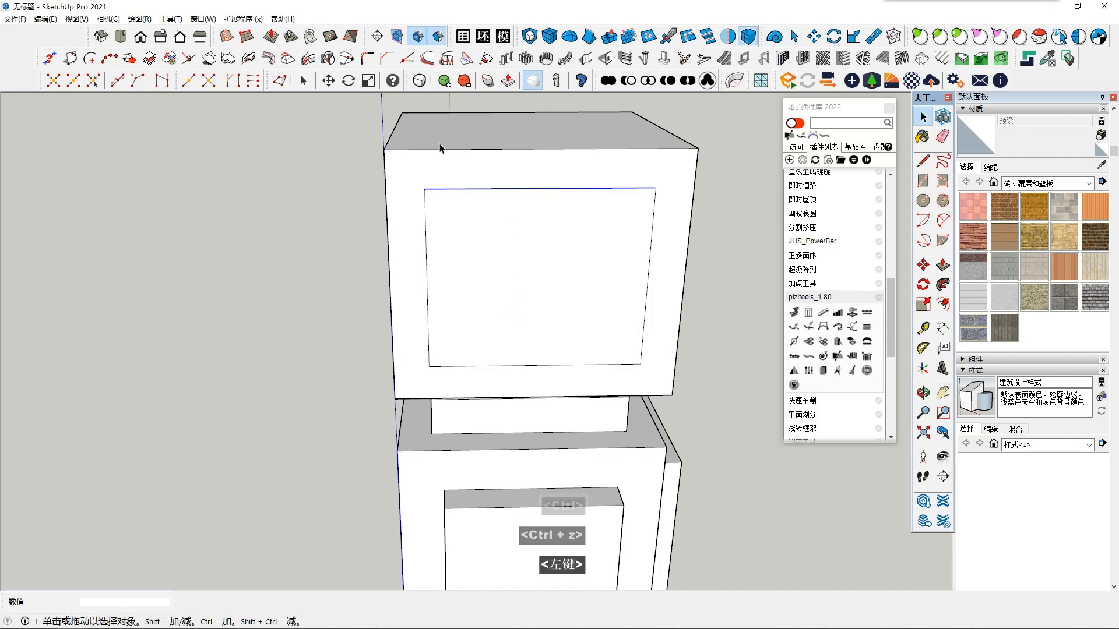
- Chamfer all four corners of the head block's front rectangle with both distances at 50 mm
click(434, 200)
click(451, 191)
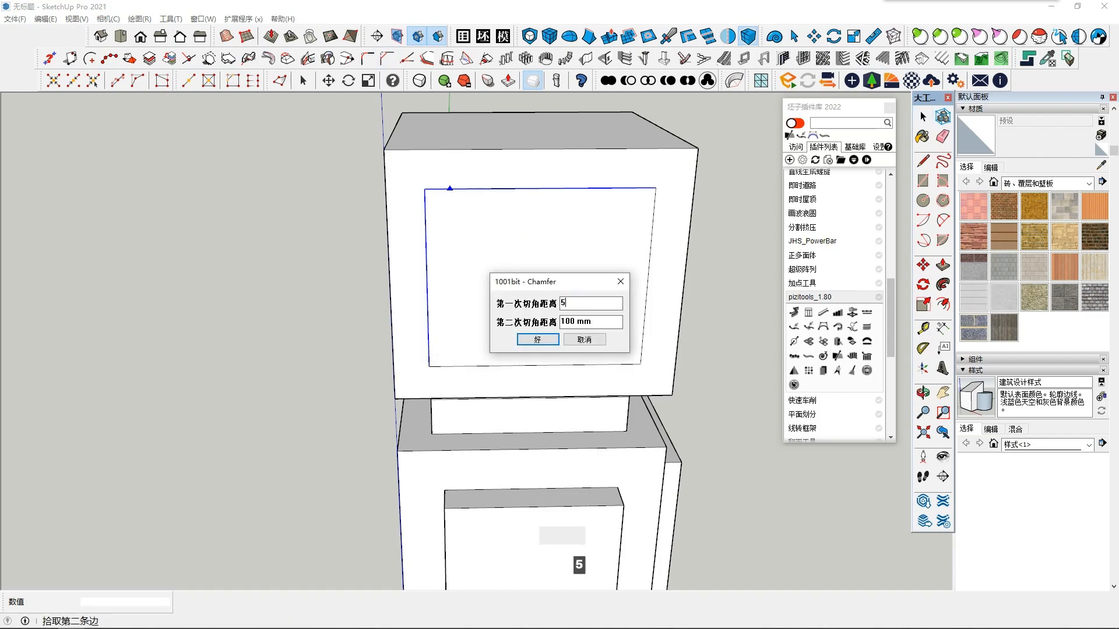
key(Return)
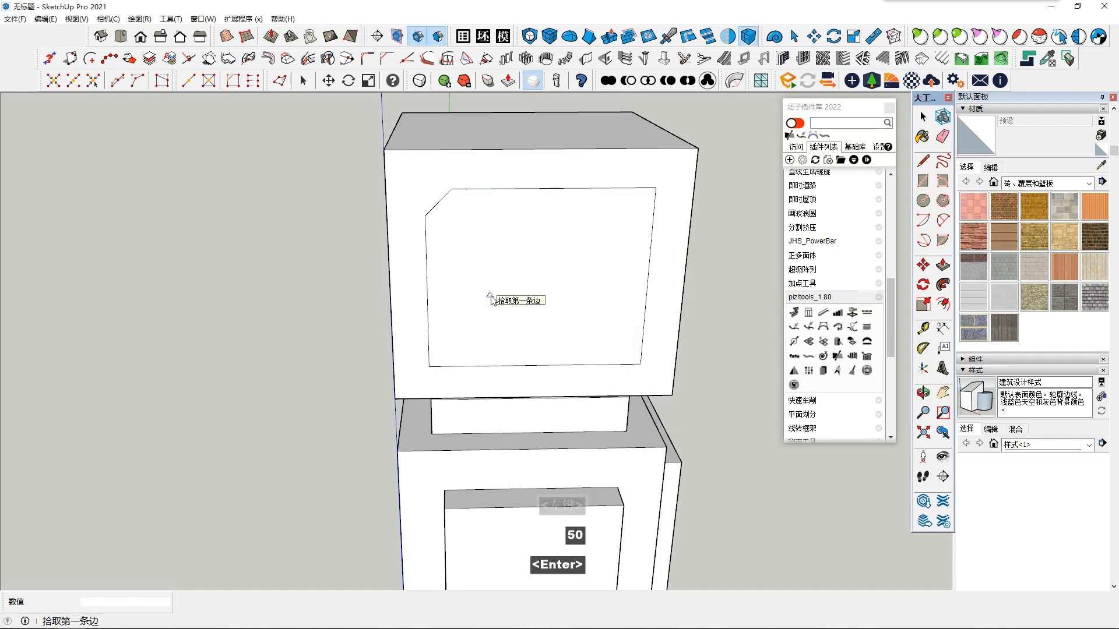
click(599, 190)
click(650, 233)
click(537, 339)
click(460, 366)
click(427, 321)
click(537, 339)
click(635, 328)
click(536, 339)
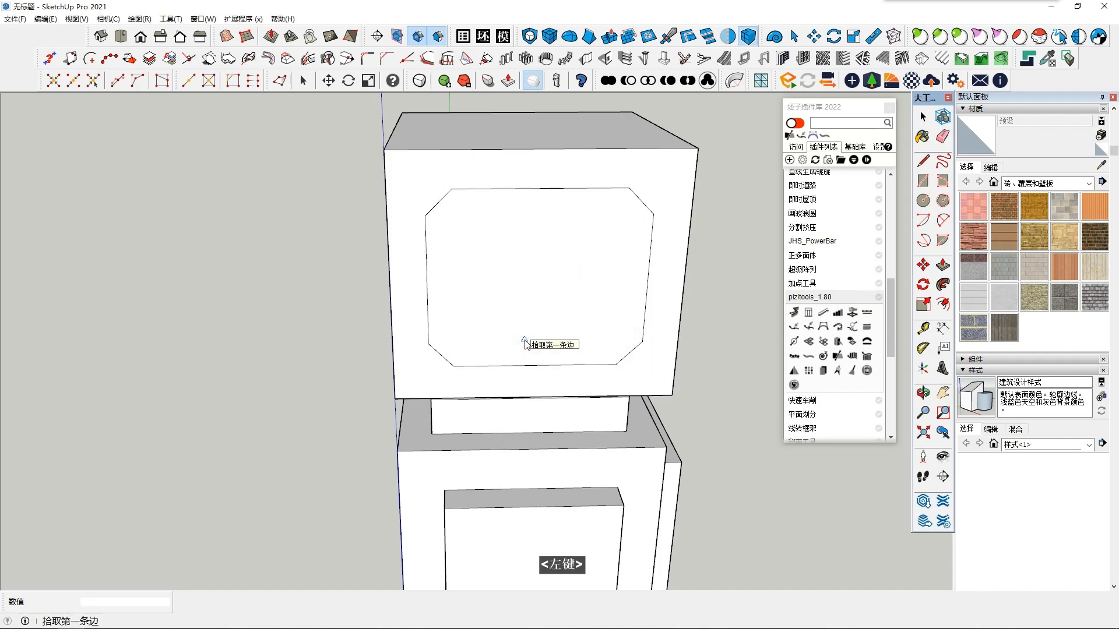
- Draw two adjoining arcs, each about 35 mm wide, along the upper-left chamfer, bulging into the panel
scroll(543, 307, up, 3)
click(940, 223)
click(378, 182)
click(415, 144)
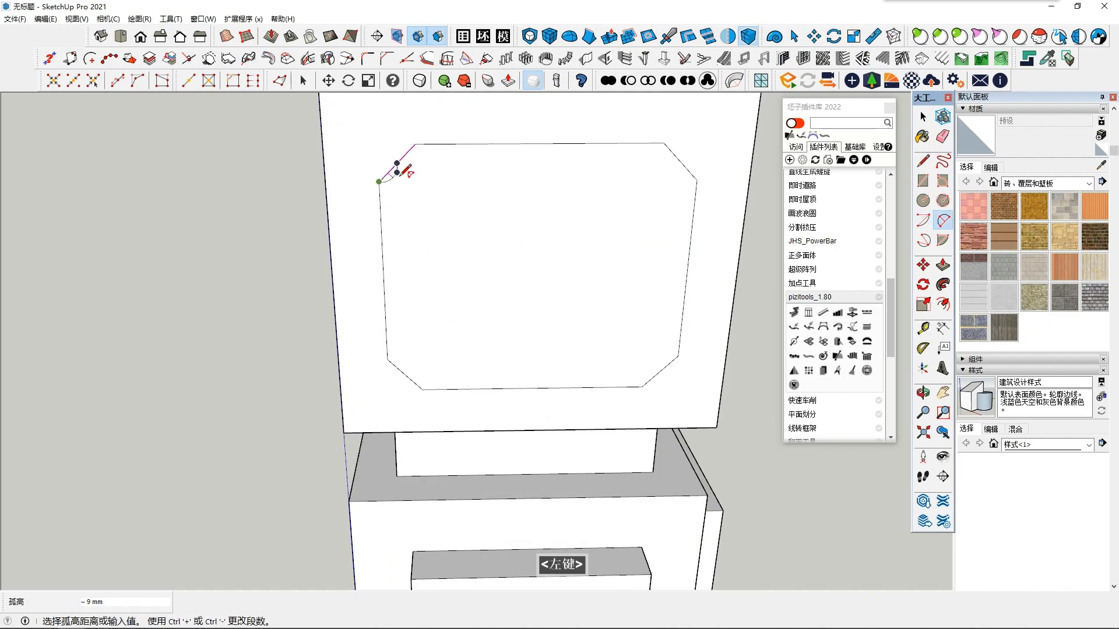
scroll(408, 170, up, 2)
click(402, 166)
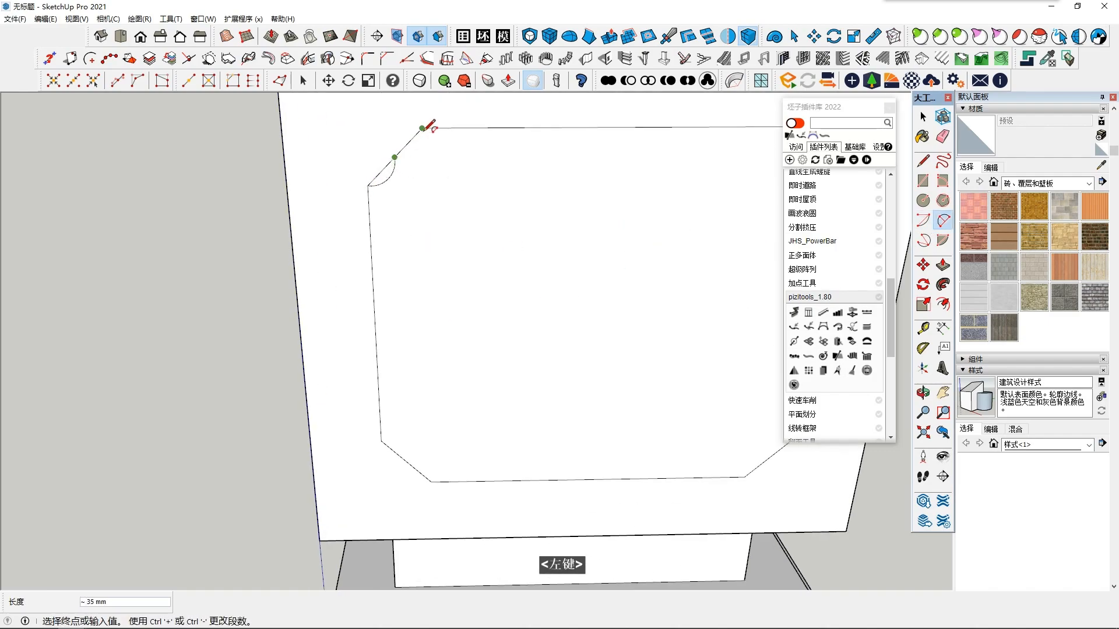
key(space)
scroll(540, 265, down, 2)
scroll(541, 265, down, 1)
shift+middle_drag(541, 266, 481, 273)
scroll(482, 274, up, 2)
scroll(483, 275, down, 2)
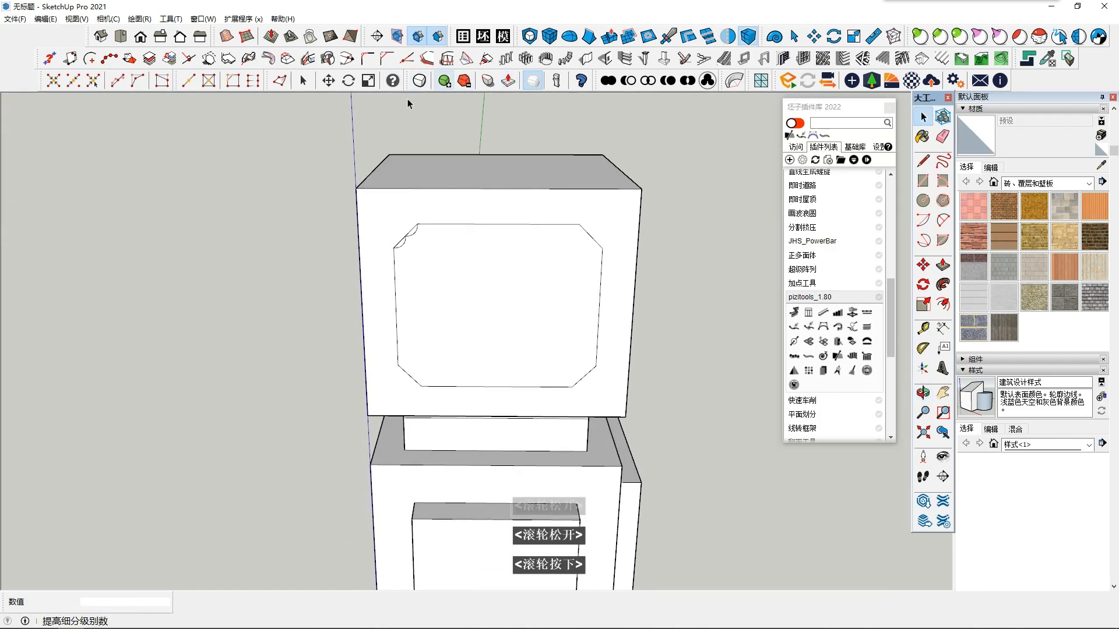
- Mirror the two arcs of the upper-left corner across the block's vertical centre plane to the upper-right corner
scroll(408, 234, up, 1)
middle_drag(431, 216, 433, 210)
shift+drag(432, 209, 405, 232)
click(400, 233)
scroll(400, 233, up, 3)
scroll(420, 223, up, 2)
click(379, 258)
scroll(495, 236, down, 3)
shift+middle_drag(519, 236, 491, 240)
double_click(417, 240)
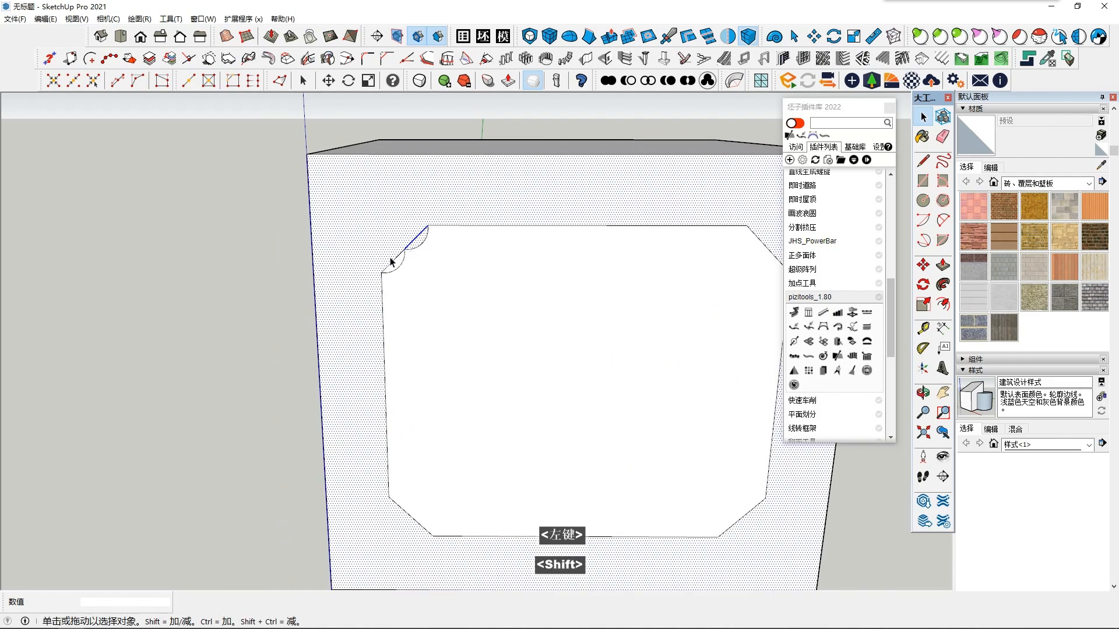
shift+click(429, 235)
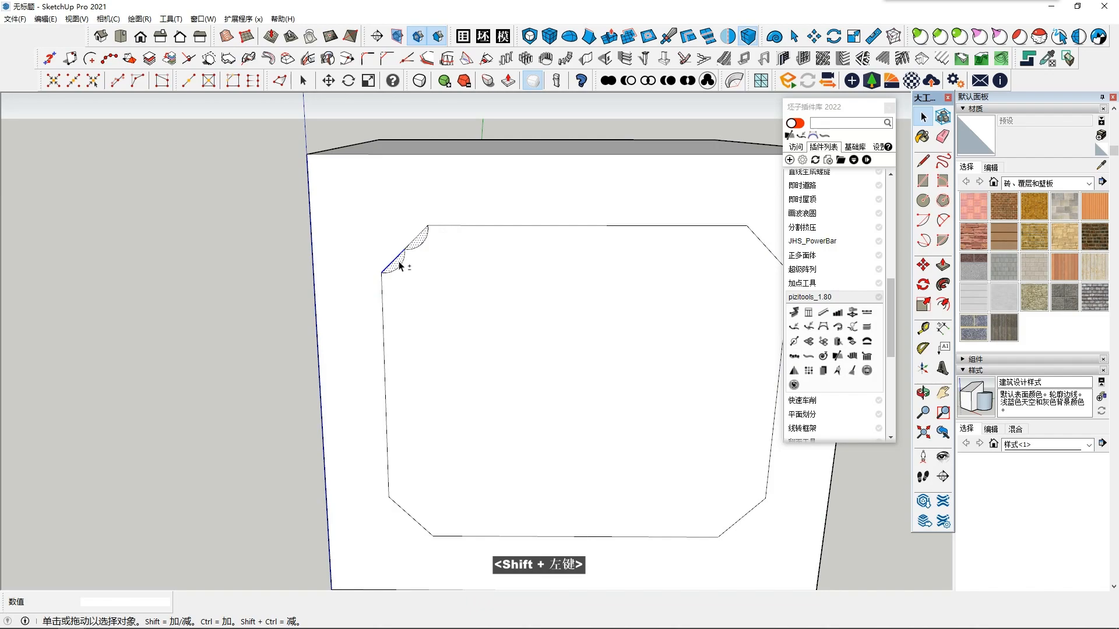
scroll(402, 257, down, 1)
click(419, 247)
scroll(459, 262, down, 3)
shift+middle_drag(424, 238, 440, 286)
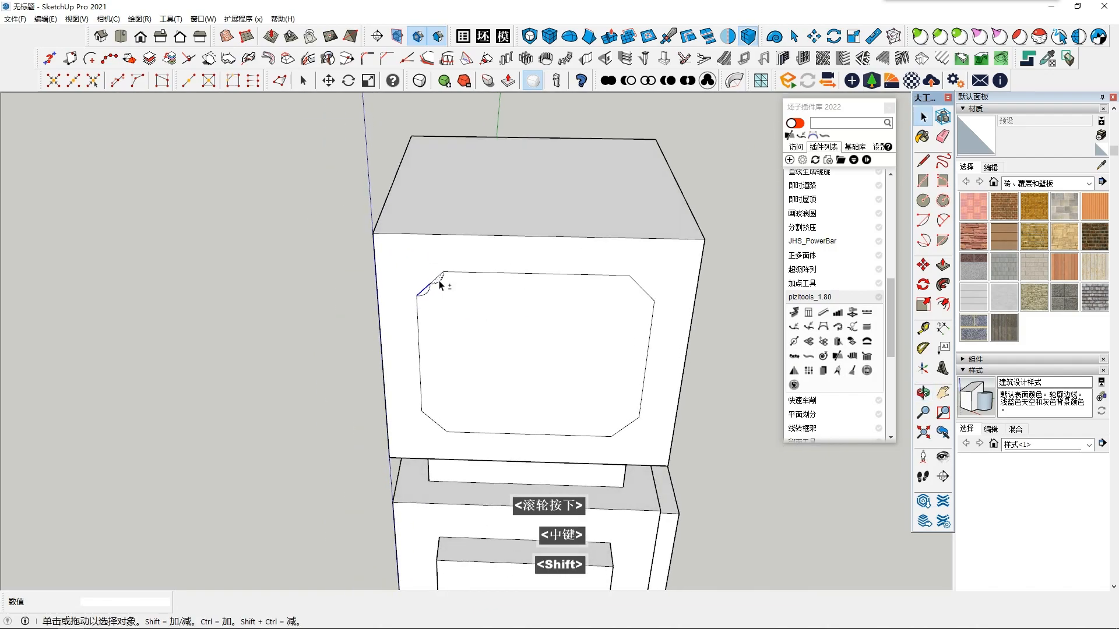
shift+click(427, 294)
scroll(539, 281, down, 2)
shift+middle_drag(538, 282, 530, 291)
shift+click(441, 283)
middle_drag(455, 262, 448, 298)
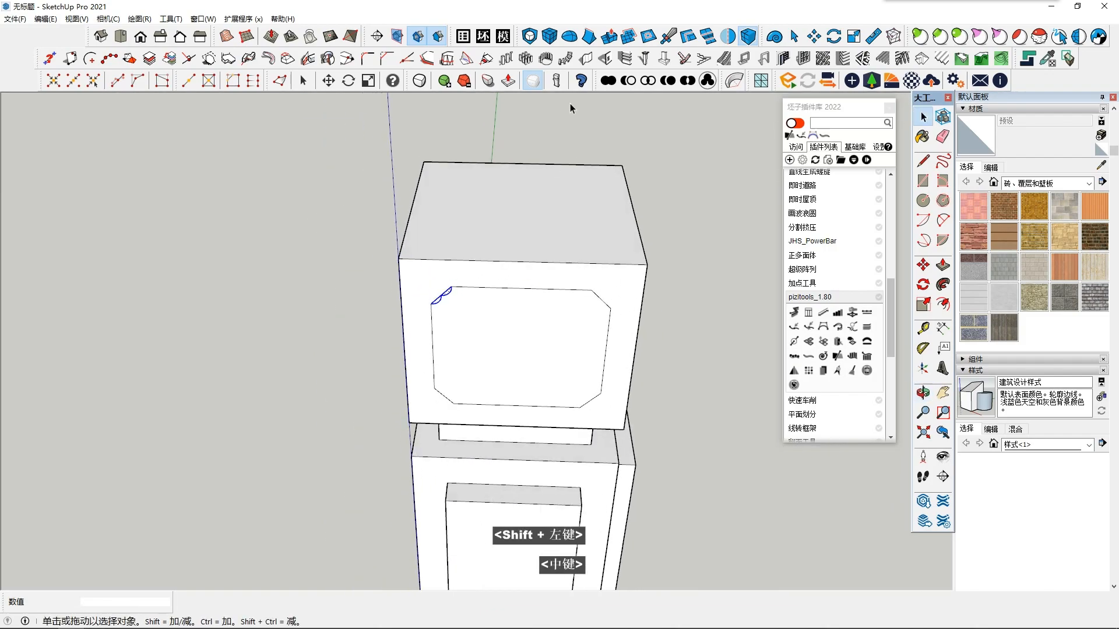
click(717, 41)
click(606, 347)
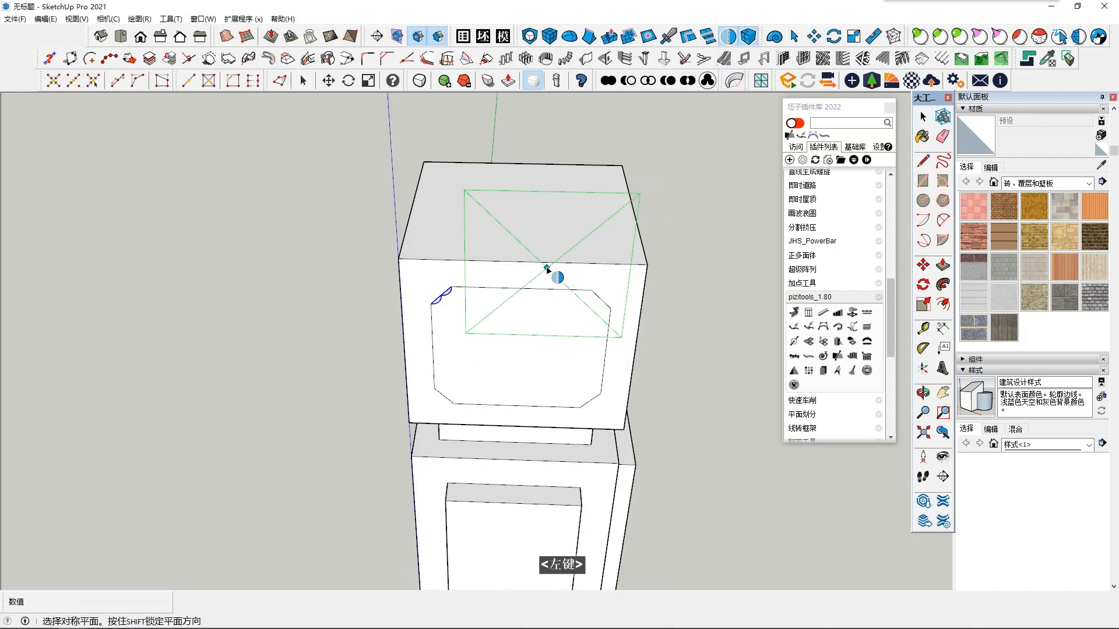
click(521, 263)
key(space)
middle_drag(544, 356, 505, 309)
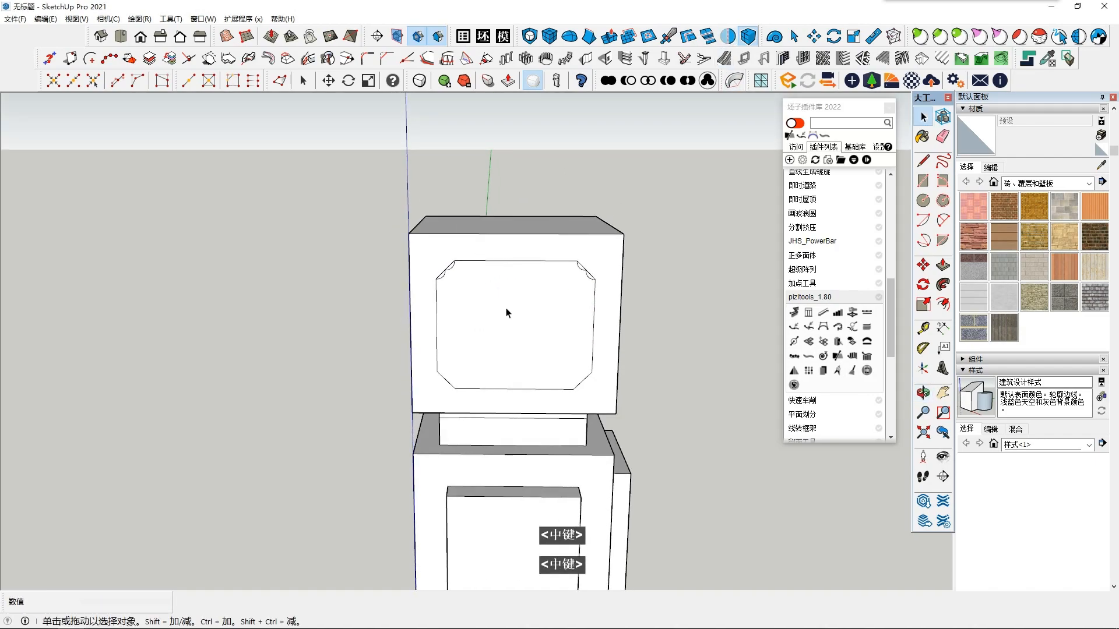
- Mirror the arcs of both upper corners across the block's mid-height plane to the lower corners
middle_drag(463, 277, 460, 259)
shift+drag(462, 250, 433, 279)
click(501, 289)
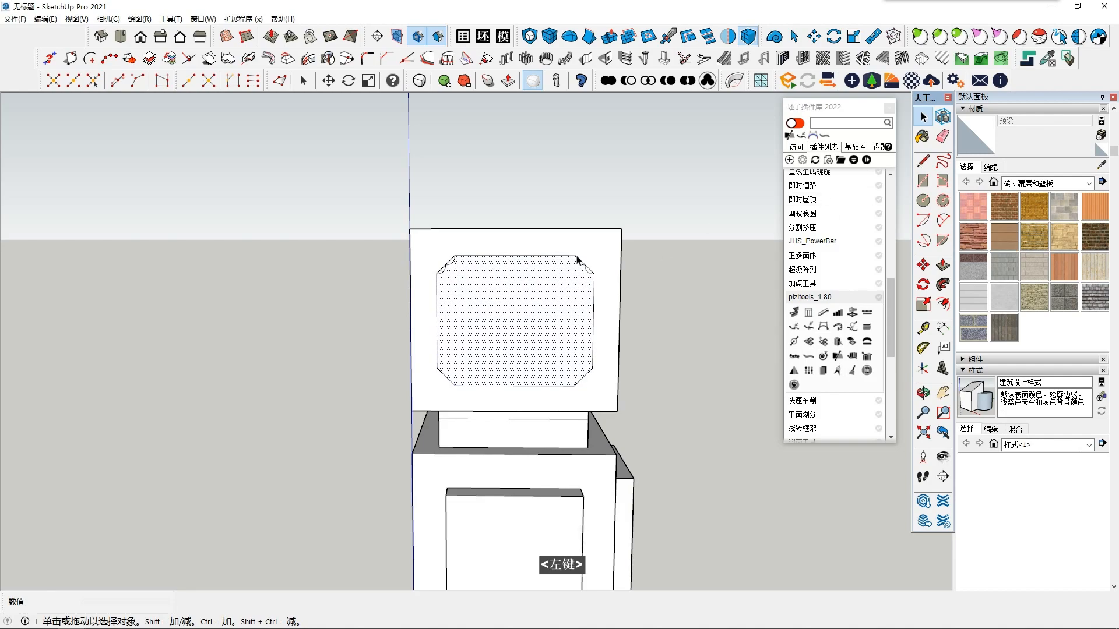
scroll(453, 265, up, 3)
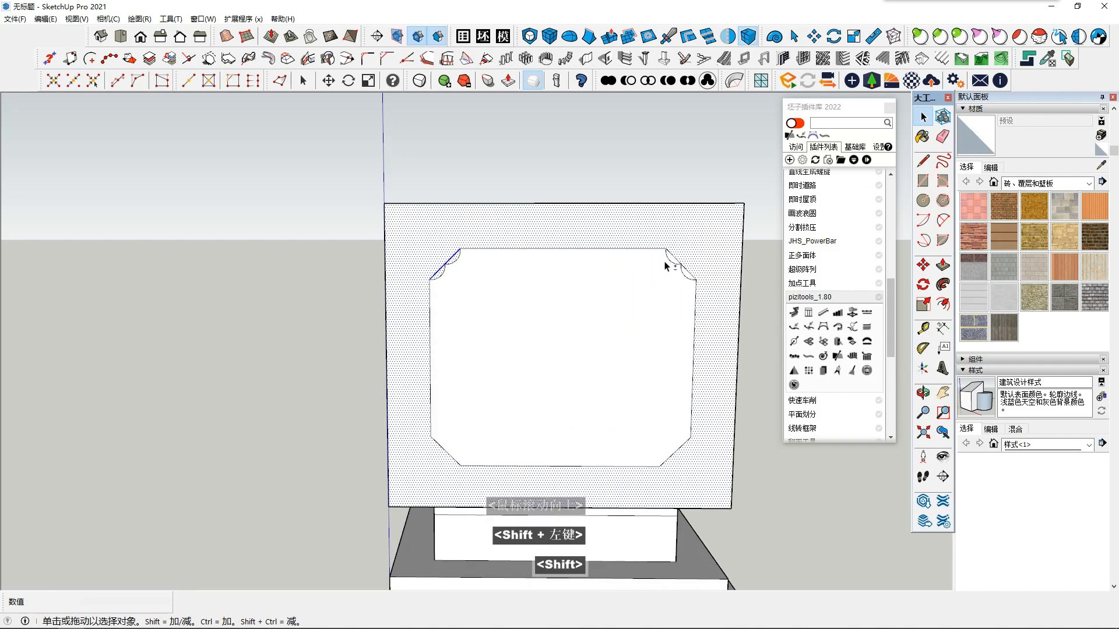
scroll(672, 269, down, 1)
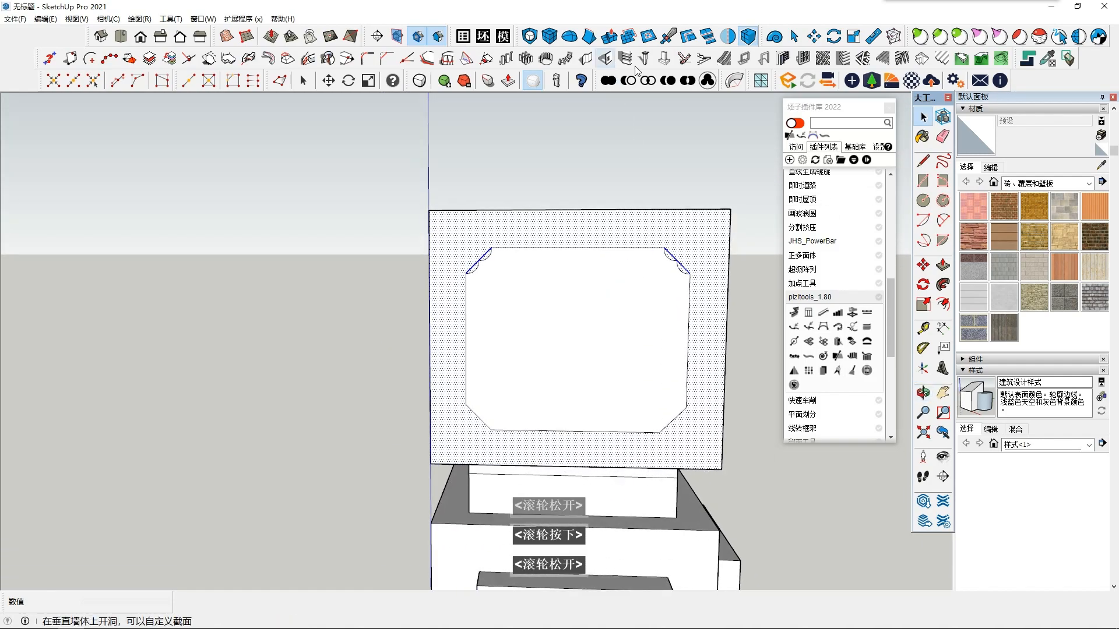
click(730, 37)
click(729, 341)
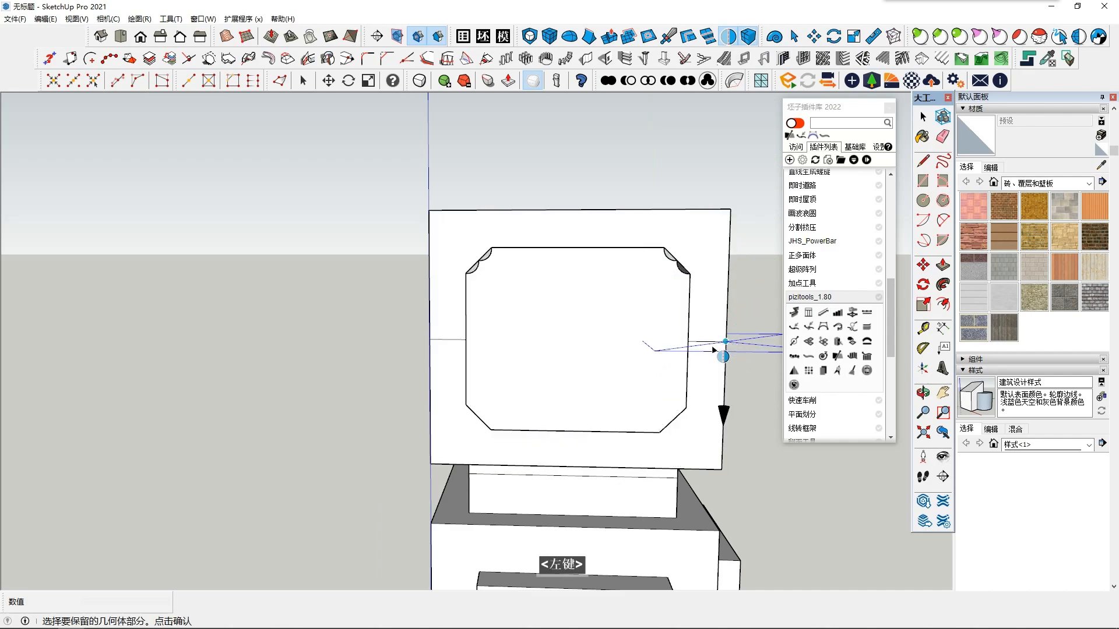
middle_drag(724, 349, 636, 414)
click(685, 254)
- Delete the leftover horizontal seam edge and the straight chamfer edges so the front panel keeps only scalloped arc corners
scroll(584, 373, up, 3)
scroll(584, 372, down, 2)
middle_drag(584, 373, 410, 365)
click(659, 392)
key(Delete)
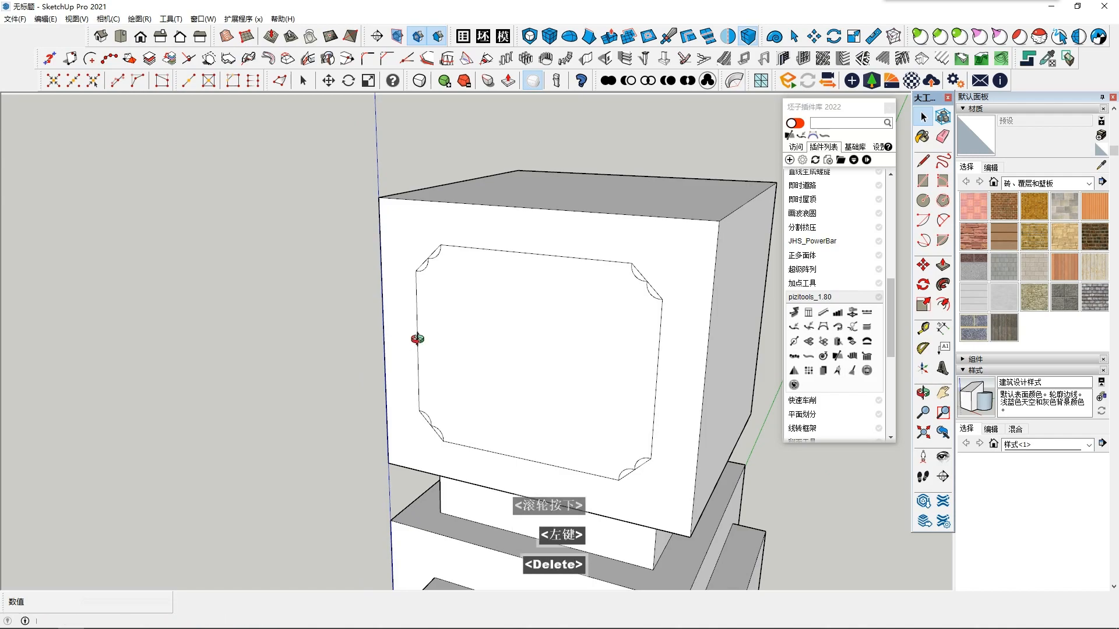
middle_click(429, 430)
middle_click(429, 429)
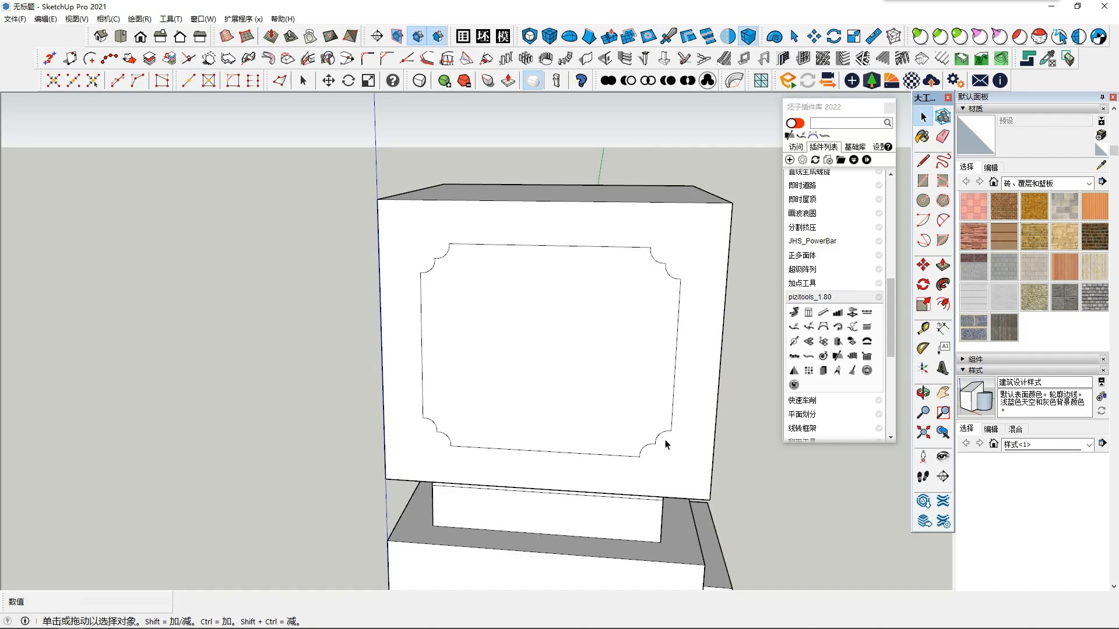
- Draw an upright central petal from two classic Bezier curves rising from the midpoint of the front panel's bottom edge
middle_drag(666, 445, 670, 431)
scroll(833, 291, up, 5)
click(793, 224)
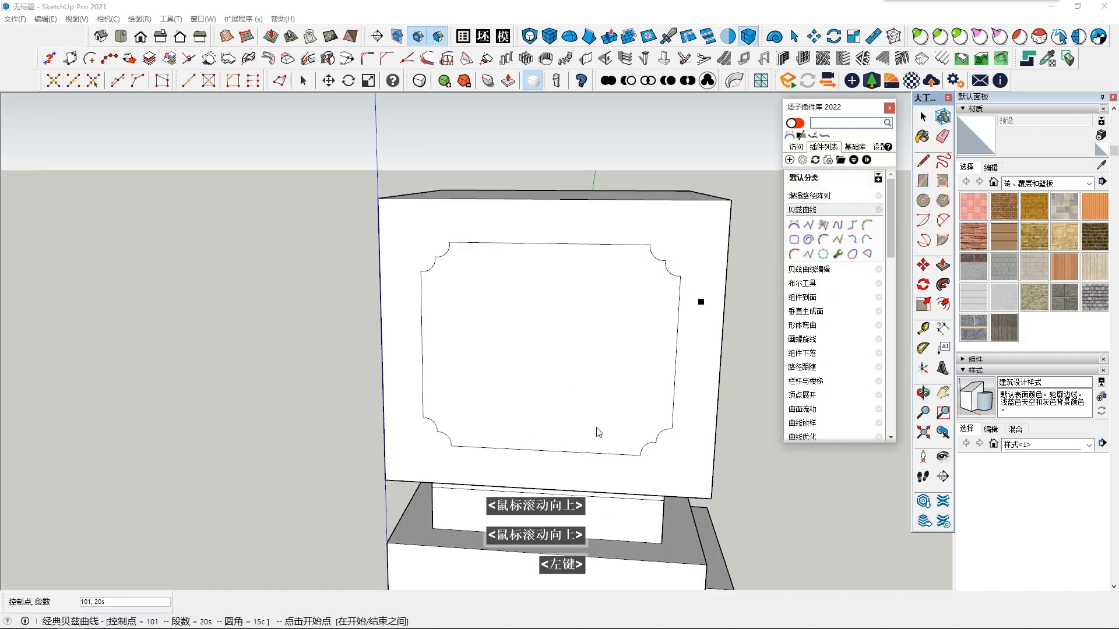
click(542, 450)
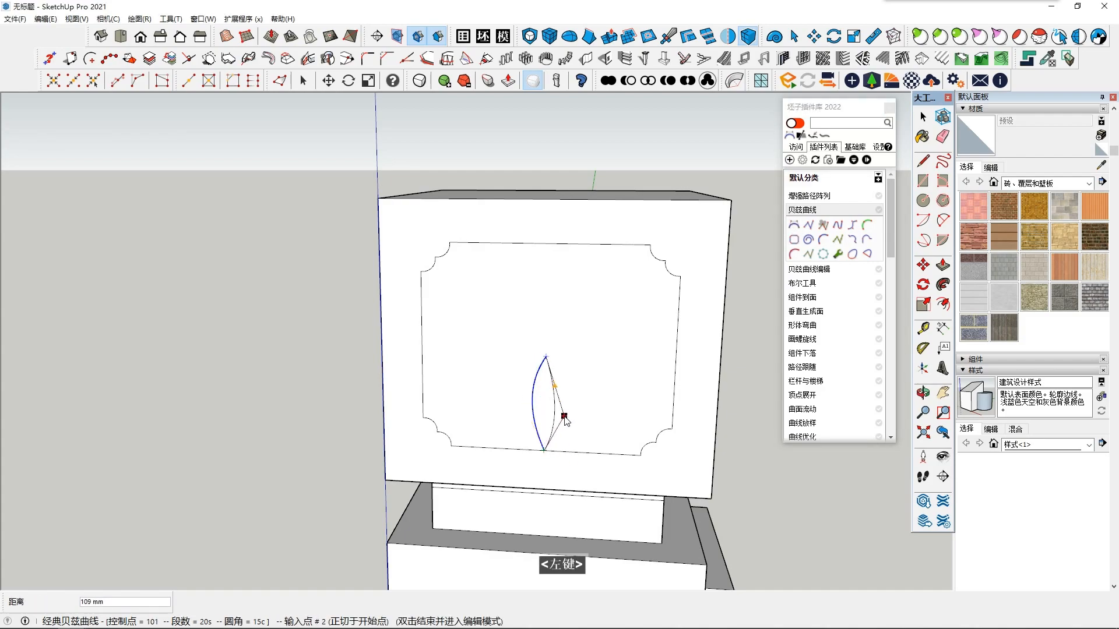
click(576, 415)
- Draw a left-leaning side petal from two Bezier curves, running from the central petal's base back to its left side
click(543, 451)
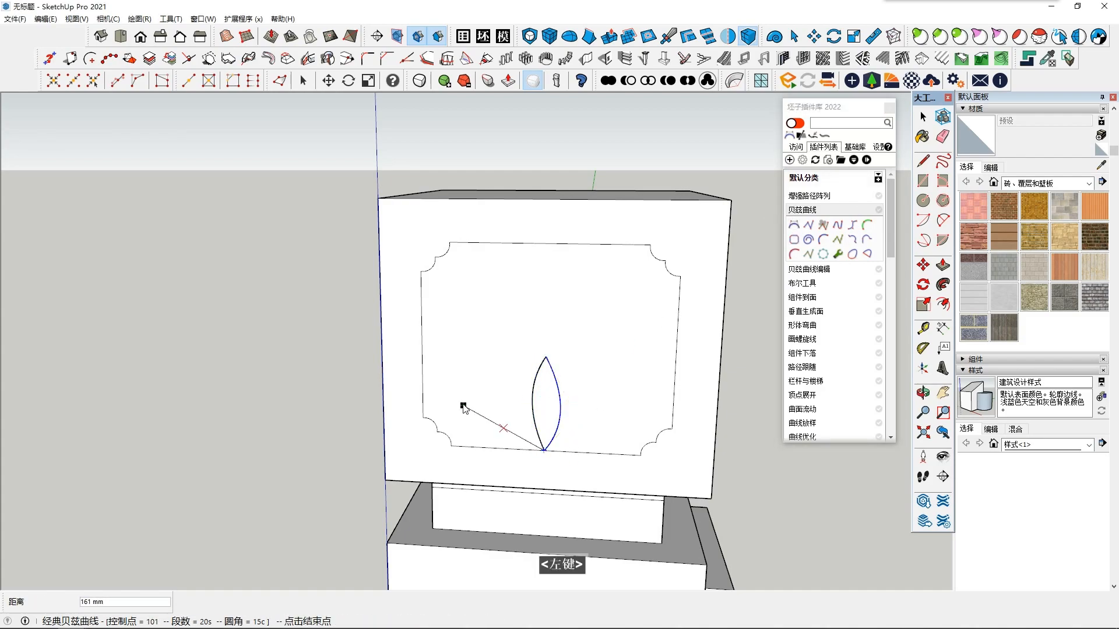
click(470, 425)
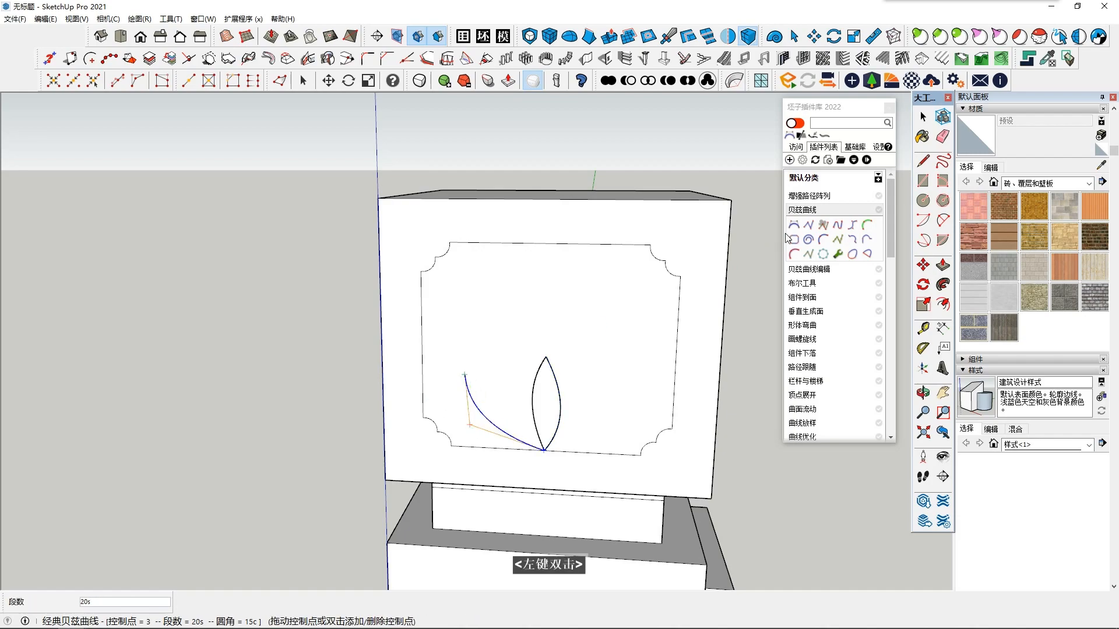
click(465, 375)
click(521, 388)
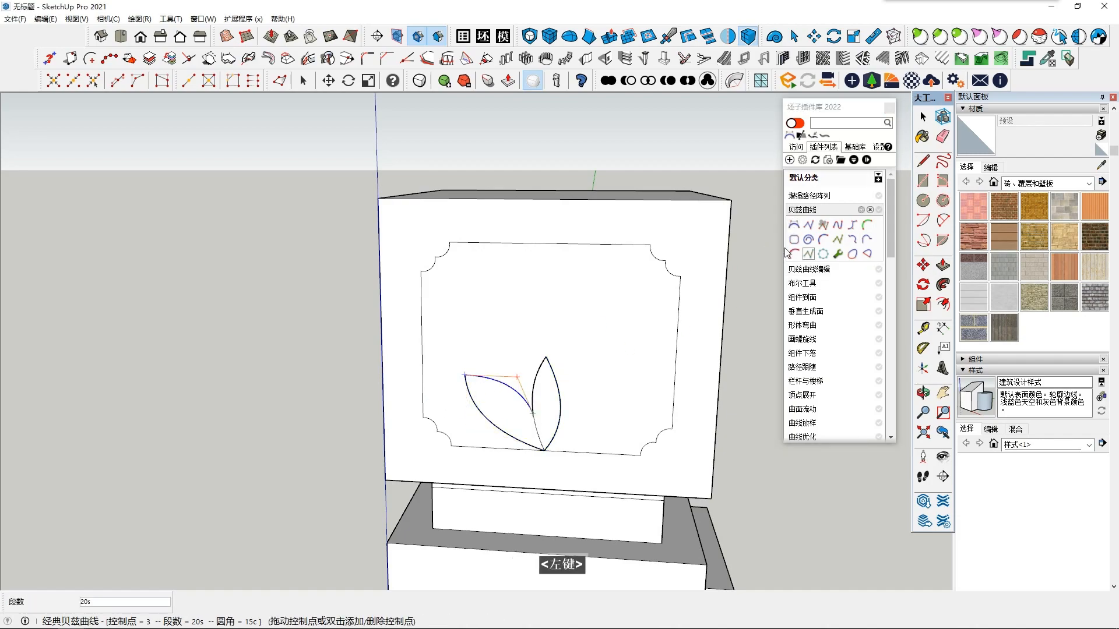
- Draw a right-leaning side petal from two Bezier curves, running from the central petal's right side back to its base
click(559, 418)
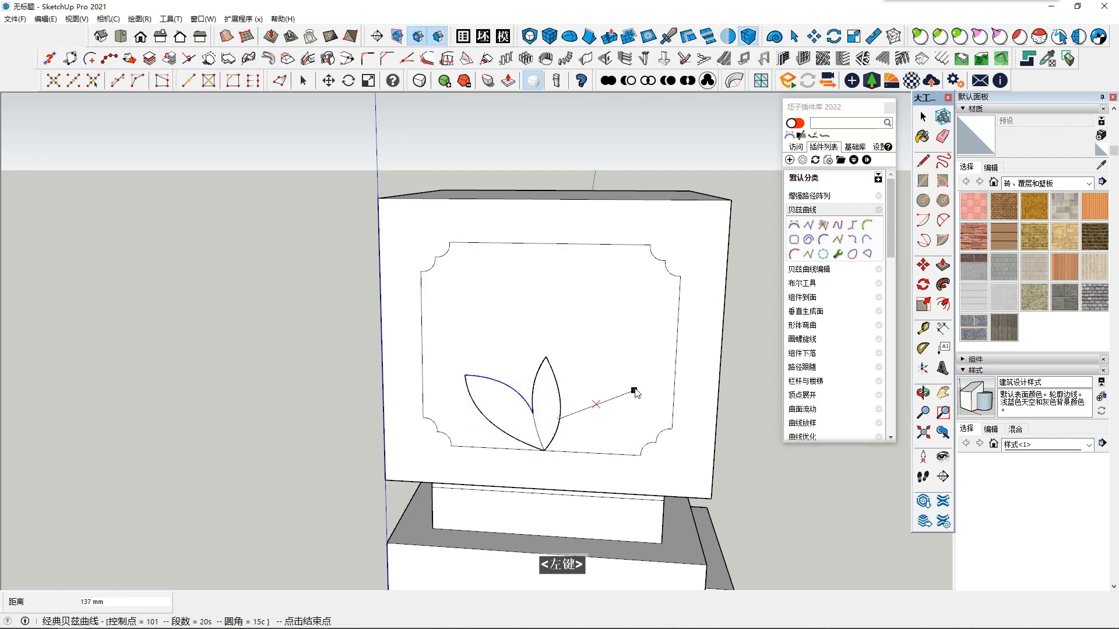
double_click(586, 380)
click(654, 384)
click(635, 385)
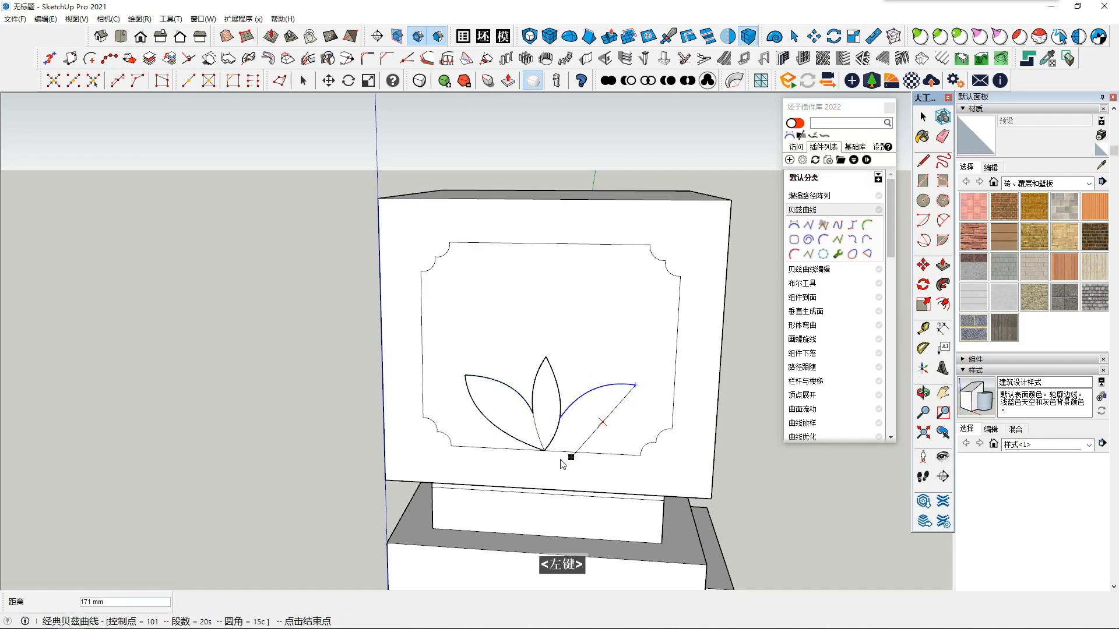
click(550, 450)
click(649, 425)
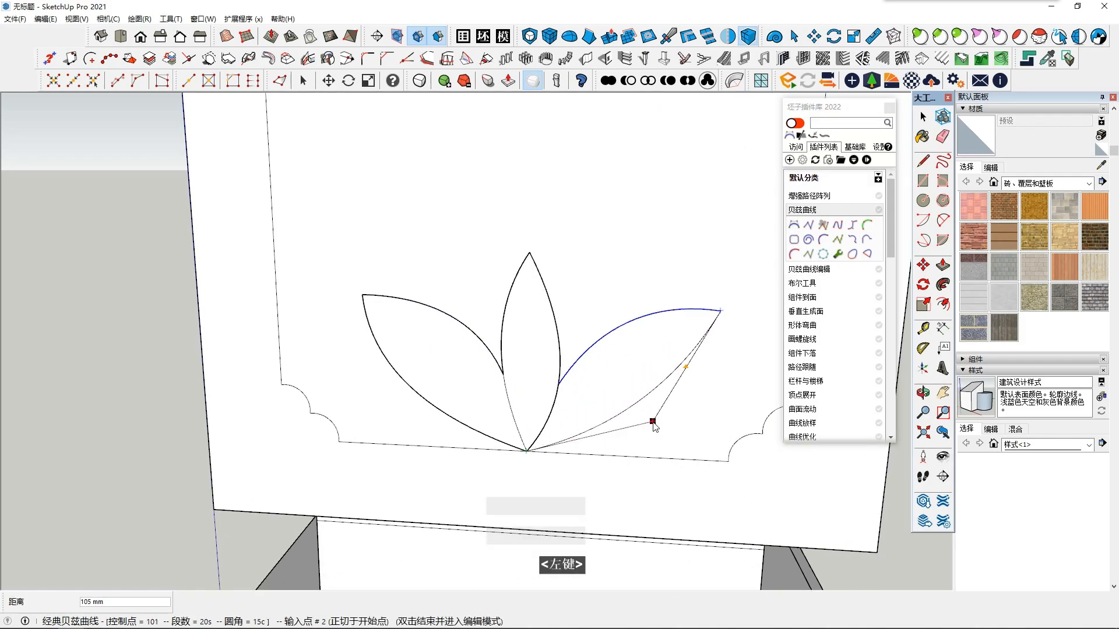
double_click(649, 424)
- Draw a taller back petal between the central and right petals using two Bezier curves
scroll(333, 317, down, 3)
middle_click(657, 349)
scroll(658, 349, down, 2)
click(794, 225)
shift+middle_drag(599, 287, 592, 349)
click(554, 367)
click(622, 282)
click(572, 283)
click(793, 226)
click(622, 282)
click(604, 384)
double_click(635, 341)
shift+middle_drag(635, 340, 645, 363)
- Draw a taller back petal between the left and central petals with two Bezier curves and select its face
click(793, 226)
shift+middle_drag(495, 373, 524, 400)
click(495, 414)
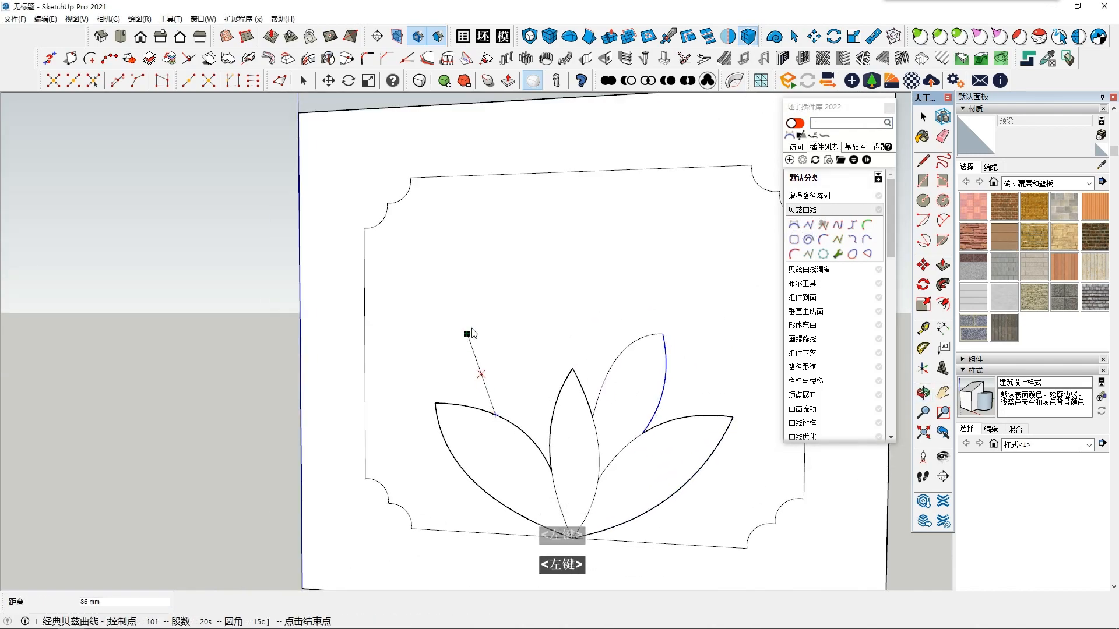
click(482, 313)
double_click(439, 349)
click(794, 225)
click(482, 313)
click(553, 411)
double_click(532, 327)
key(space)
scroll(548, 361, up, 2)
scroll(548, 362, down, 1)
key(space)
click(522, 382)
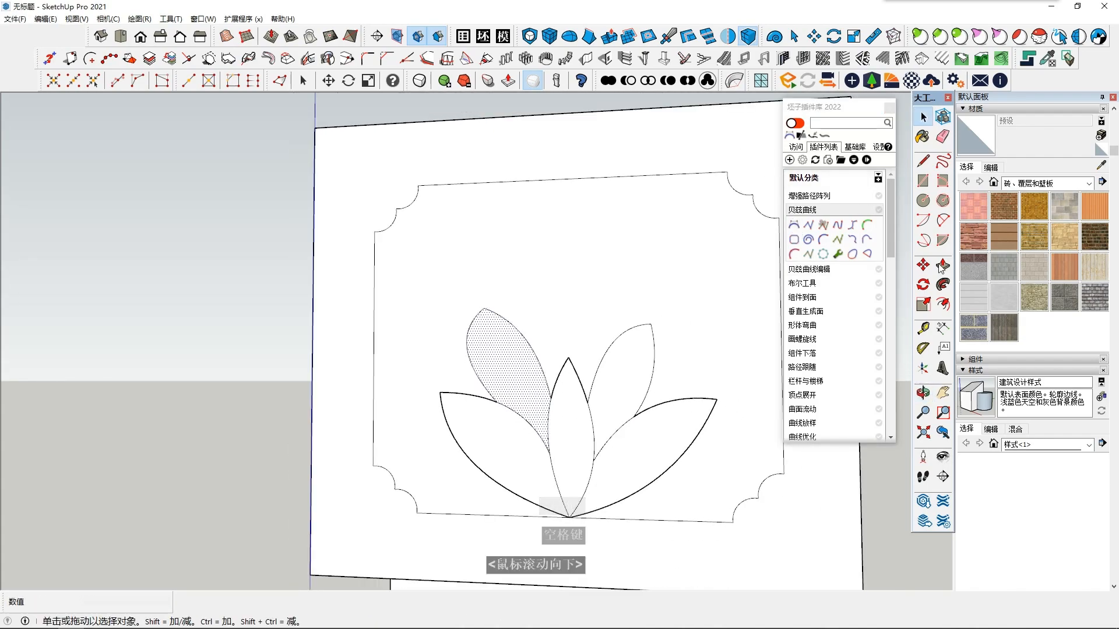
- Draw the topmost petal behind the central one with two Bezier curves joining the two back petals
click(793, 225)
click(538, 360)
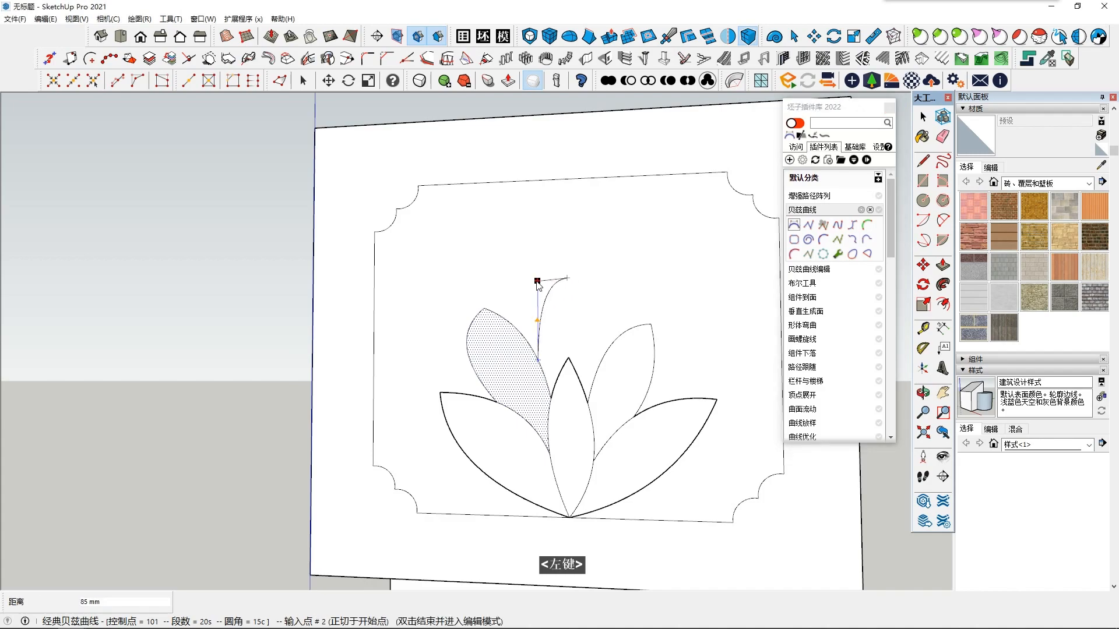
click(538, 279)
click(575, 263)
double_click(603, 356)
key(space)
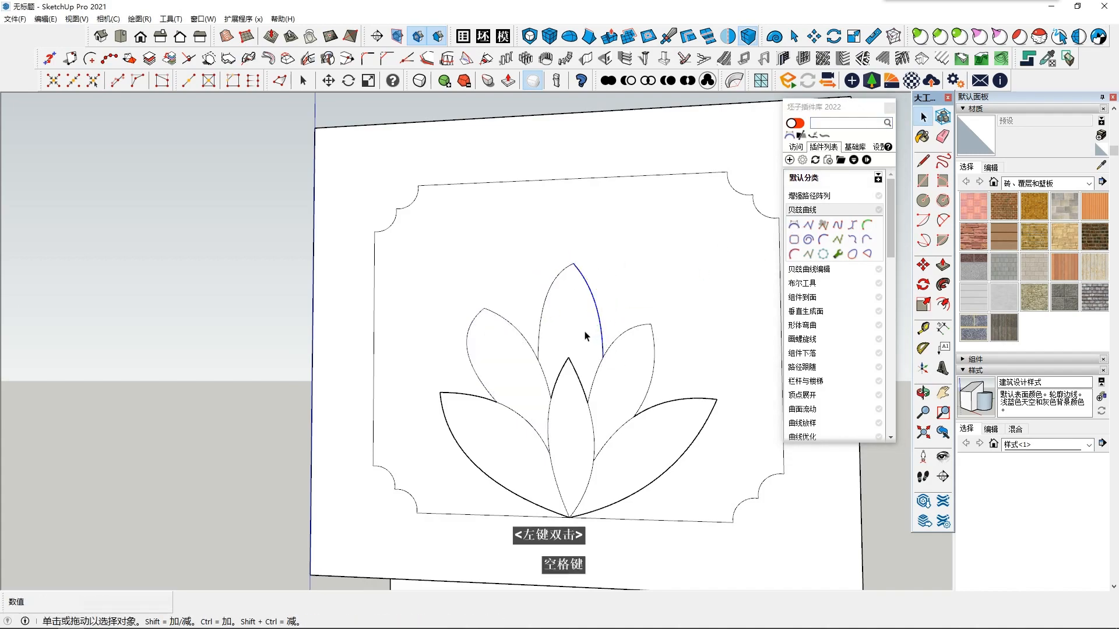
- Check whether the petal outlines divide the front panel's face cleanly
scroll(474, 330, down, 3)
middle_drag(474, 329, 541, 424)
scroll(547, 360, up, 3)
mouse_move(548, 361)
middle_down()
mouse_move(484, 393)
mouse_move(477, 372)
mouse_move(546, 367)
middle_up()
click(533, 359)
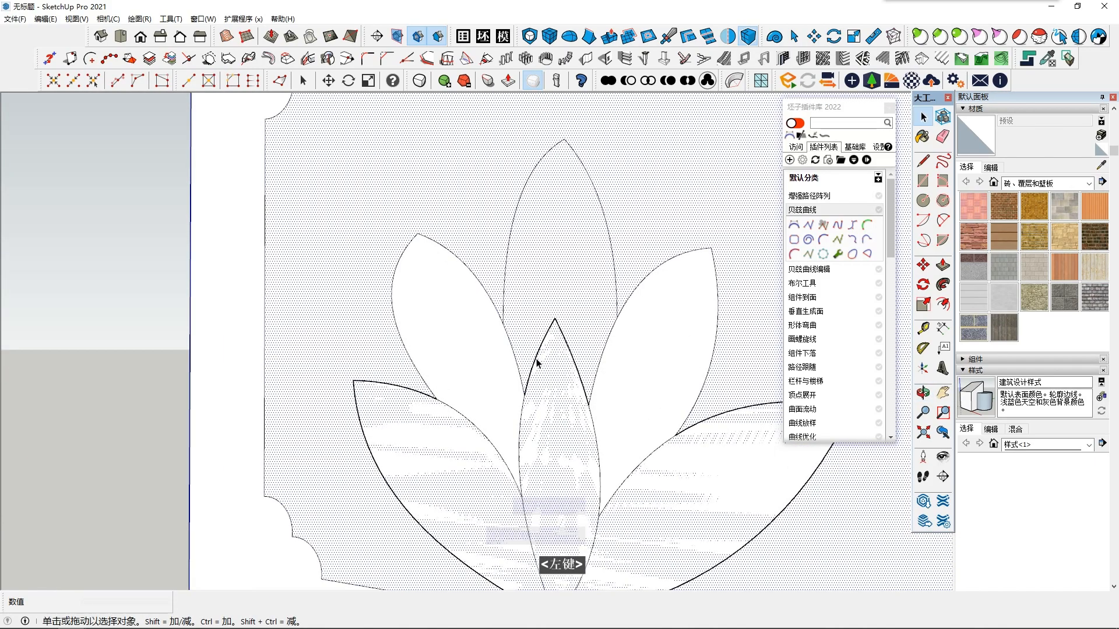
scroll(553, 426, down, 5)
middle_drag(554, 426, 593, 388)
scroll(628, 397, up, 2)
- Undo all the petal curves drawn on the front panel
key(ctrl+z)
key(ctrl+z)
ctrl+middle_drag(509, 402, 564, 280)
key(ctrl+z)
key(ctrl+z)
click(631, 345)
scroll(631, 345, down, 2)
key(ctrl+z)
key(ctrl+z)
key(ctrl+z)
key(ctrl+z)
scroll(590, 339, up, 4)
shift+middle_drag(564, 279, 577, 260)
key(ctrl+z)
key(ctrl+z)
ctrl+middle_drag(642, 324, 690, 333)
- Draw a pointed central petal on the panel's bottom edge from two mirrored-looking Bezier curves meeting at base and tip
click(808, 226)
click(796, 225)
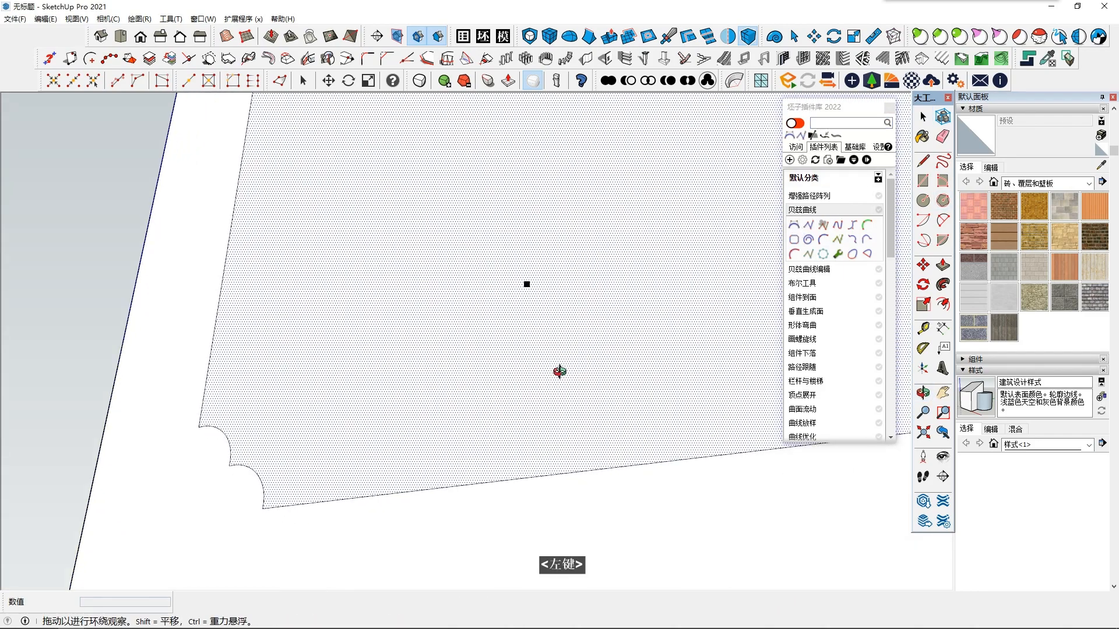
middle_drag(554, 358, 616, 510)
click(575, 506)
scroll(575, 507, down, 2)
middle_drag(575, 466, 569, 419)
click(596, 219)
double_click(516, 302)
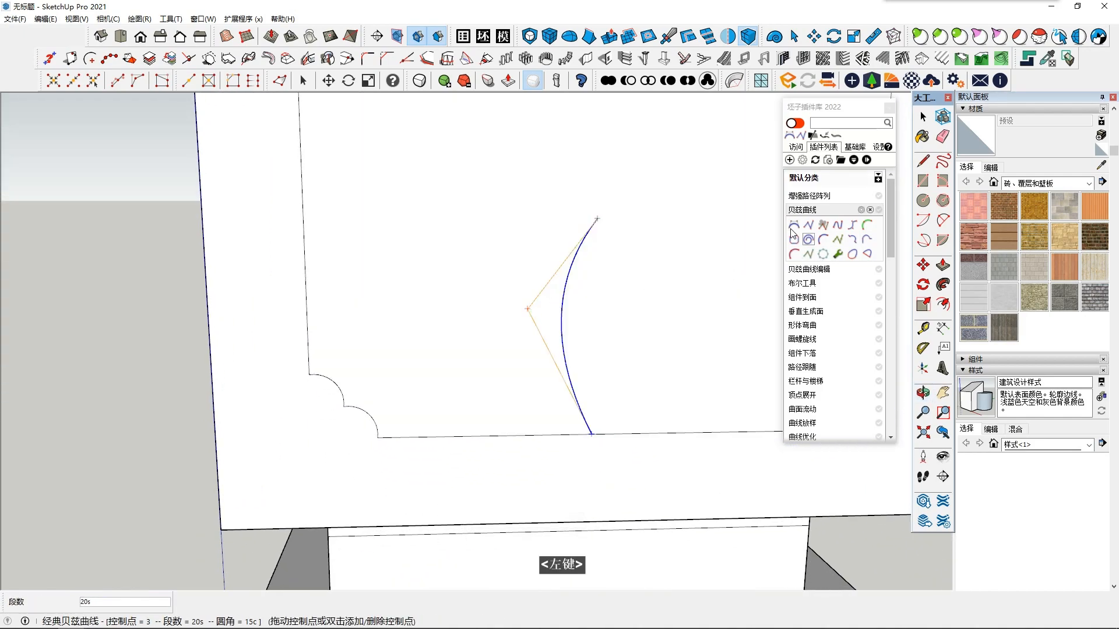
click(595, 219)
click(591, 434)
double_click(666, 327)
key(space)
- Check the panel's face around the pointed petal and undo the petal's curves
click(604, 342)
mouse_move(604, 342)
shift+middle_down()
mouse_move(567, 365)
mouse_move(589, 338)
shift+middle_up()
scroll(567, 365, down, 2)
scroll(507, 423, down, 3)
scroll(502, 392, up, 6)
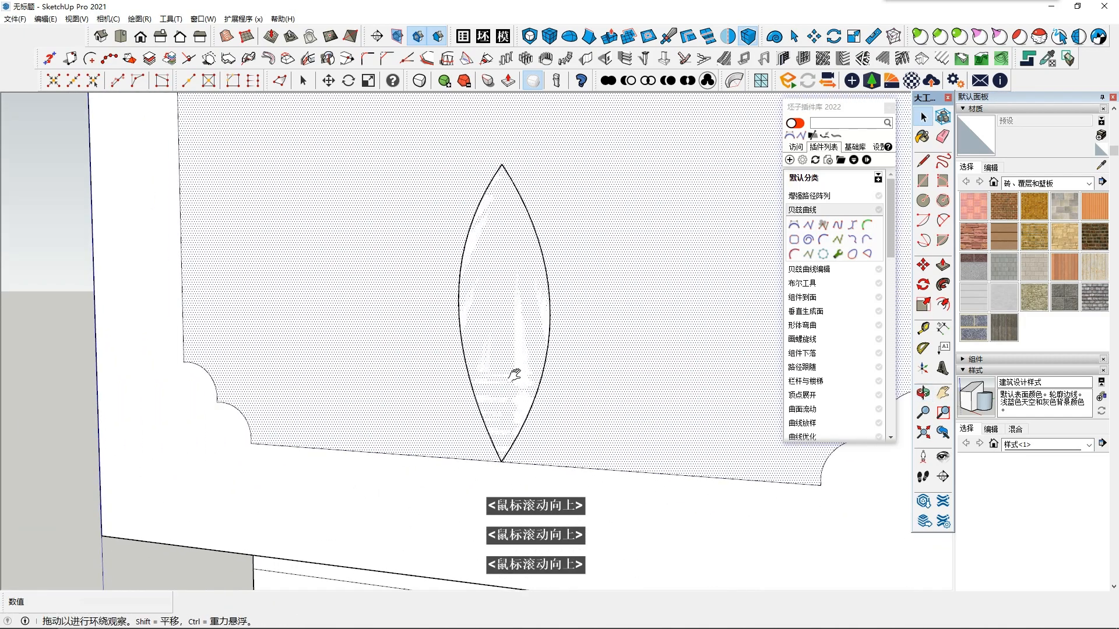
scroll(505, 403, down, 12)
shift+middle_drag(621, 285, 546, 432)
middle_drag(547, 433, 632, 437)
key(ctrl+z)
- Try a straight-line test outline on the panel's bottom edge with the Line tool
click(923, 161)
click(474, 430)
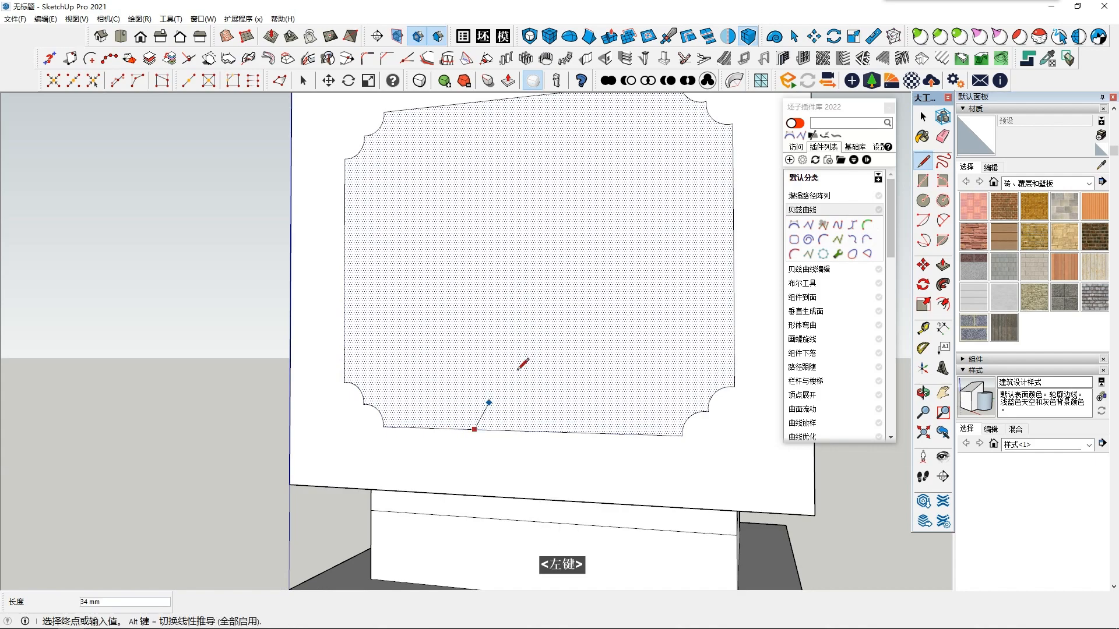
click(548, 432)
key(space)
click(523, 415)
- Draw a wider central petal from two Bezier curves sharing one base point on the panel's bottom edge
click(794, 239)
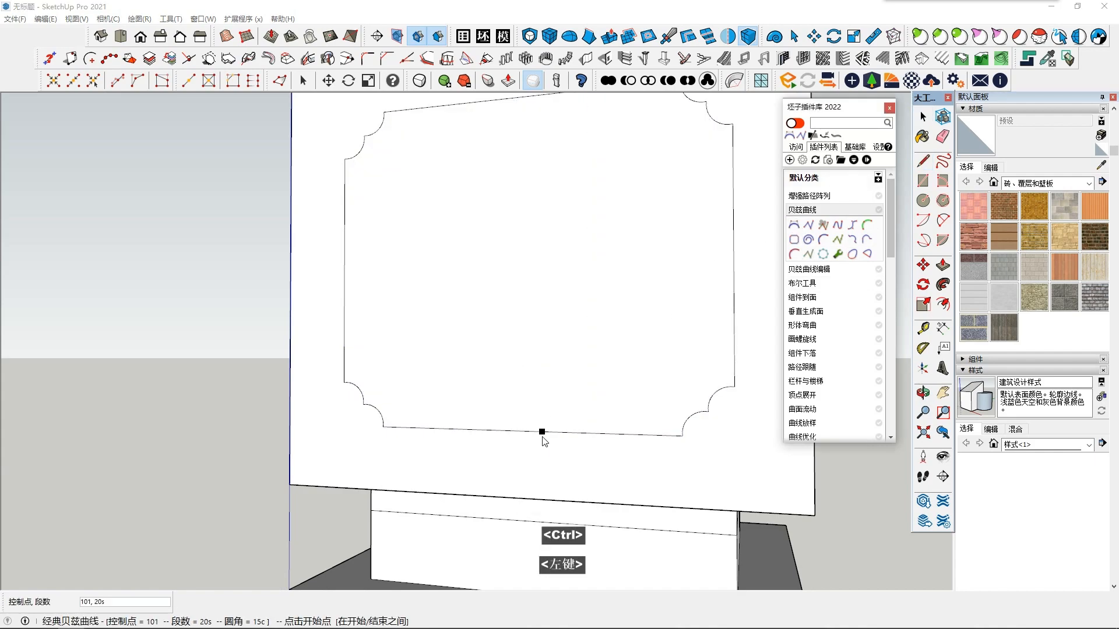
click(539, 431)
click(481, 430)
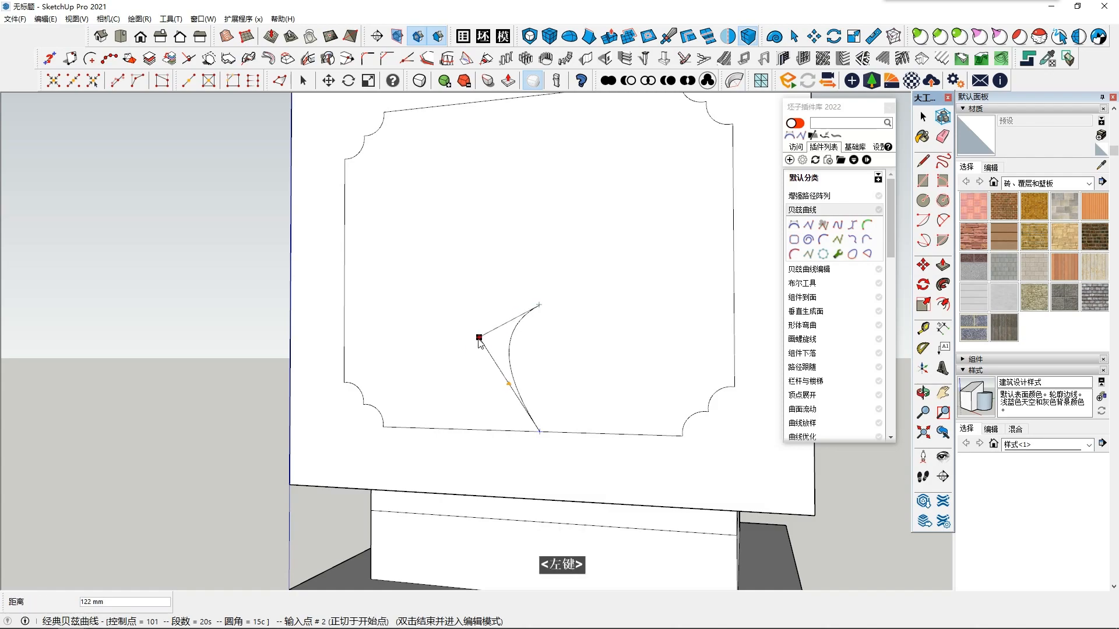
double_click(467, 370)
click(793, 227)
click(539, 432)
scroll(540, 302, up, 3)
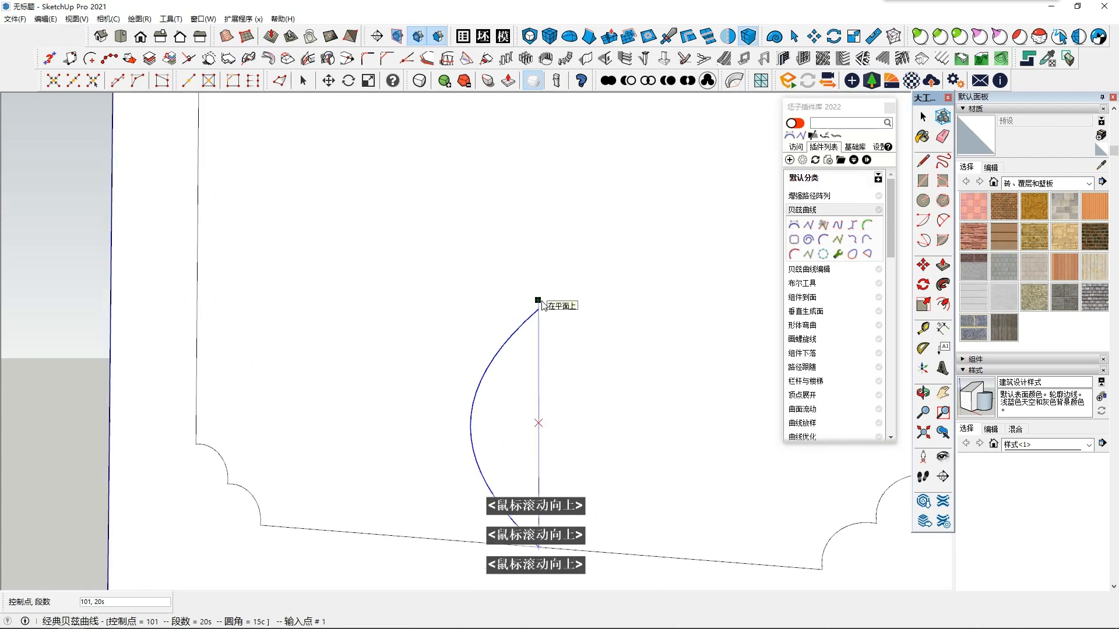
click(540, 302)
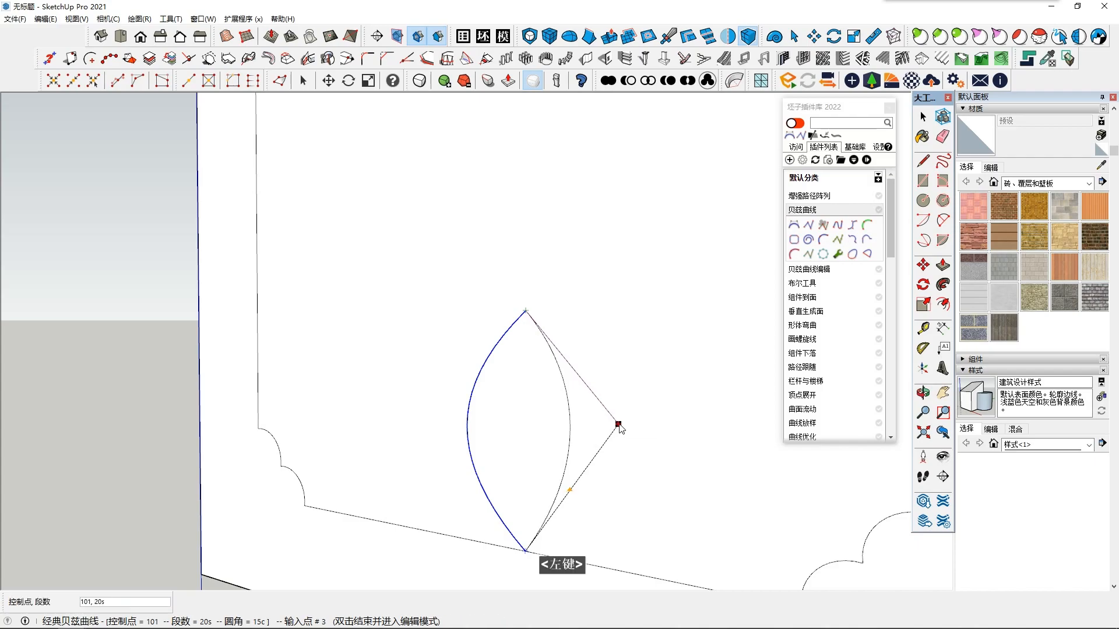
double_click(619, 427)
- Examine the wider petal's outline and faces up close to see whether it separates from the panel
scroll(512, 349, down, 1)
scroll(498, 459, up, 2)
shift+middle_drag(498, 459, 507, 256)
middle_drag(507, 256, 571, 267)
scroll(524, 256, up, 5)
scroll(567, 251, down, 5)
scroll(571, 267, up, 4)
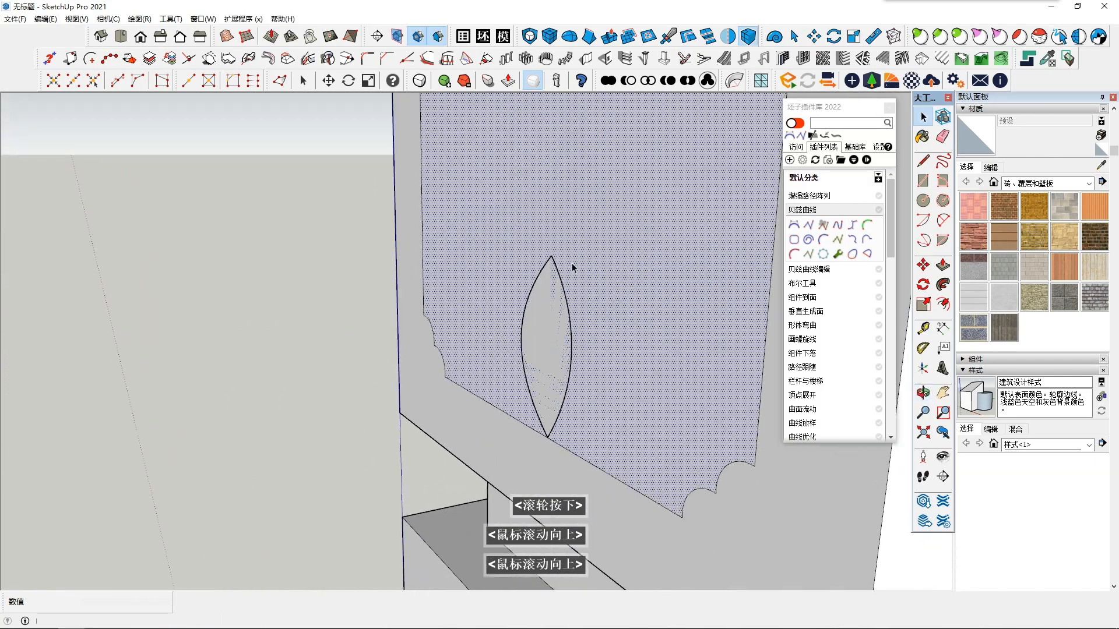
click(562, 334)
- Try deleting the face at the petal and undo the deletion
scroll(561, 335, down, 7)
click(517, 349)
key(Delete)
mouse_move(592, 317)
middle_down()
mouse_move(694, 412)
mouse_move(629, 244)
mouse_move(369, 383)
mouse_move(624, 314)
mouse_move(624, 249)
mouse_move(611, 309)
middle_up()
key(ctrl+z)
scroll(617, 250, up, 3)
scroll(624, 314, down, 1)
click(808, 225)
click(596, 220)
click(577, 310)
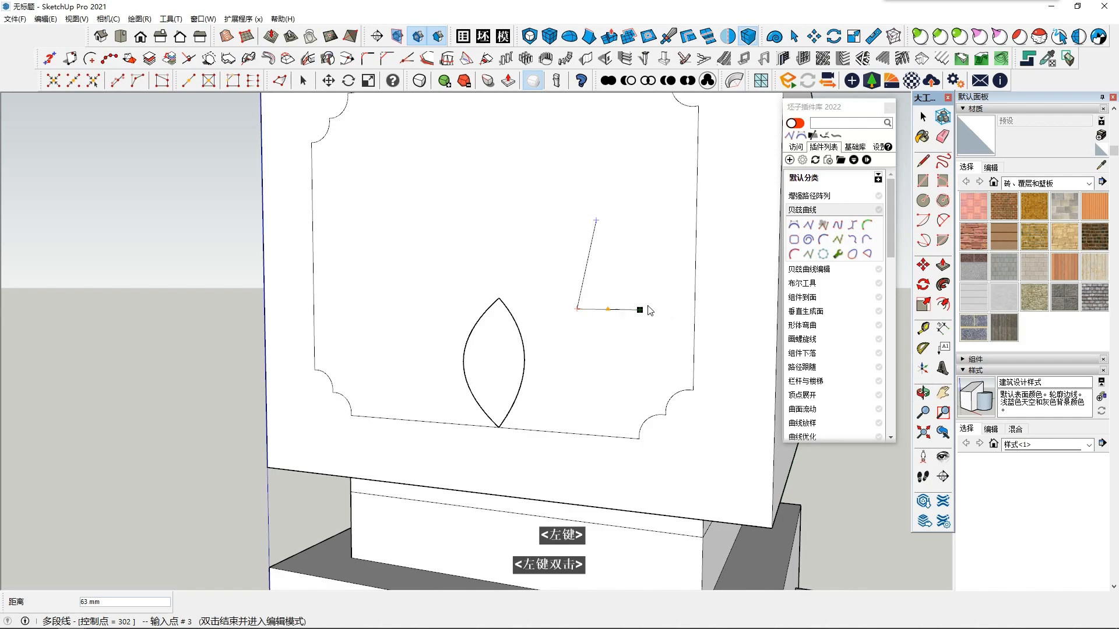
key(Escape)
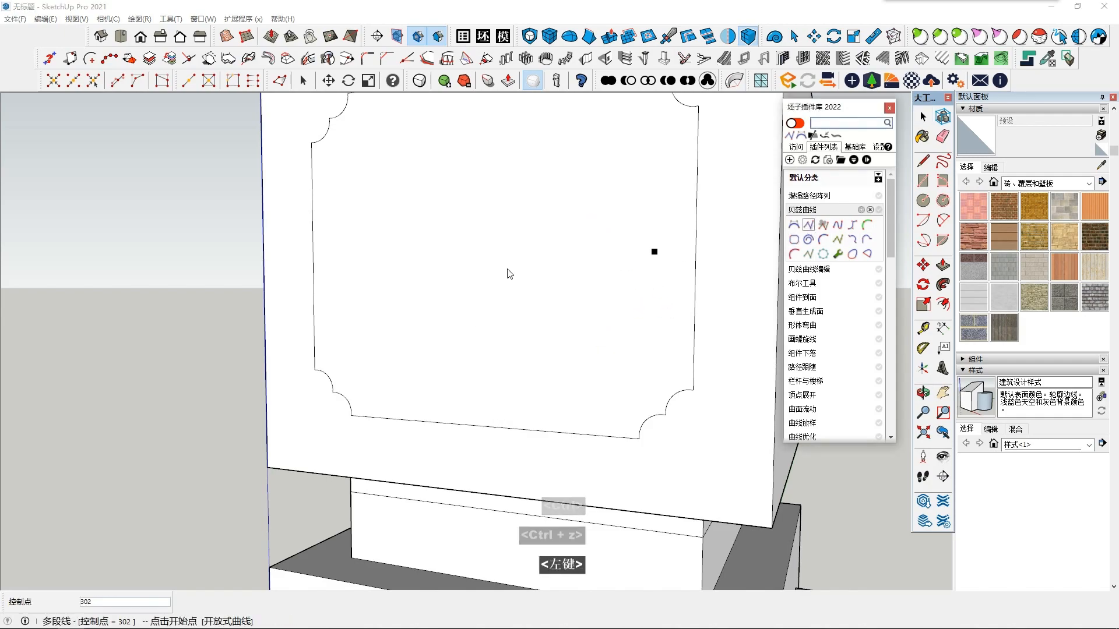
- Try a closed triangle inside the front panel with the polyline tool, check its face and undo it
click(498, 268)
click(440, 355)
scroll(499, 265, up, 5)
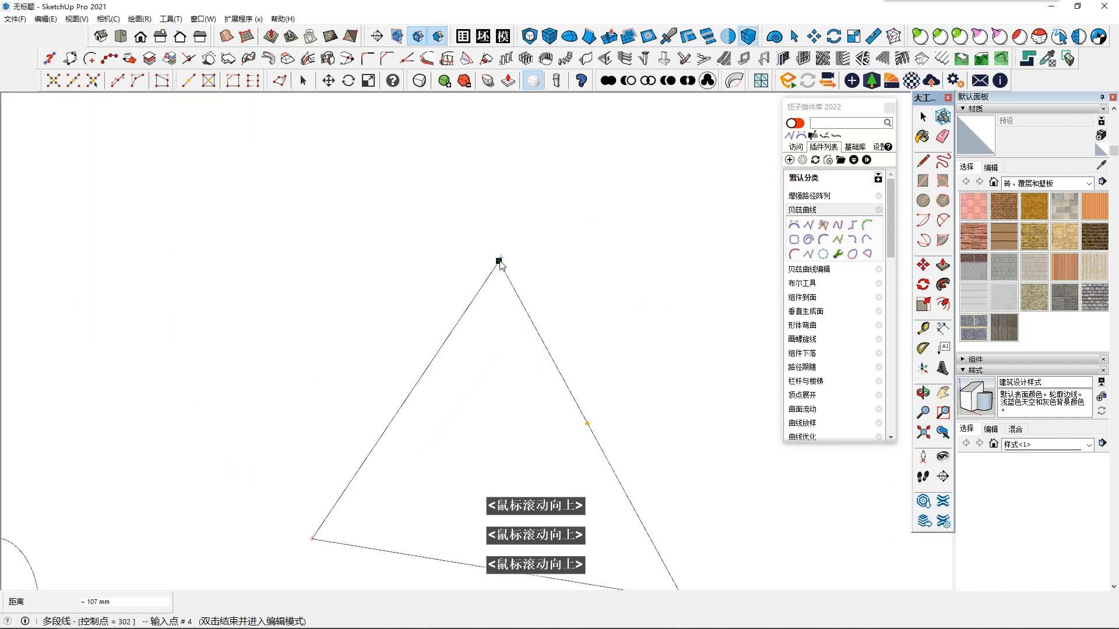
click(501, 260)
scroll(512, 350, down, 2)
click(512, 377)
scroll(512, 377, down, 6)
key(ctrl+z)
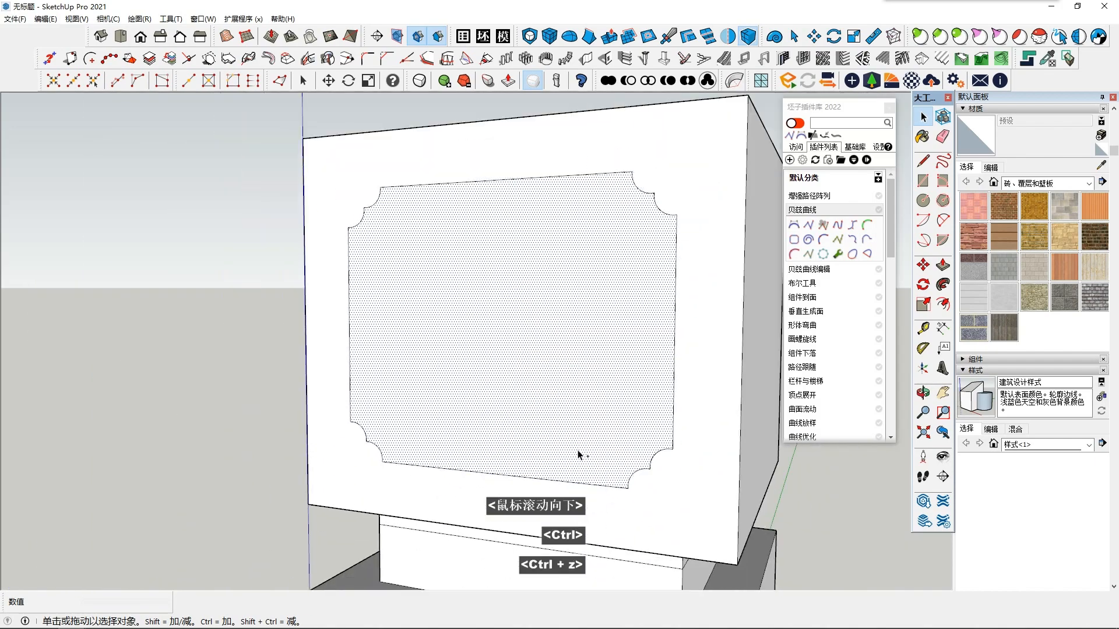
- Try a central petal from two Bezier curves whose lower ends sit apart on the panel's bottom edge
shift+middle_drag(579, 454, 593, 369)
click(793, 226)
click(493, 392)
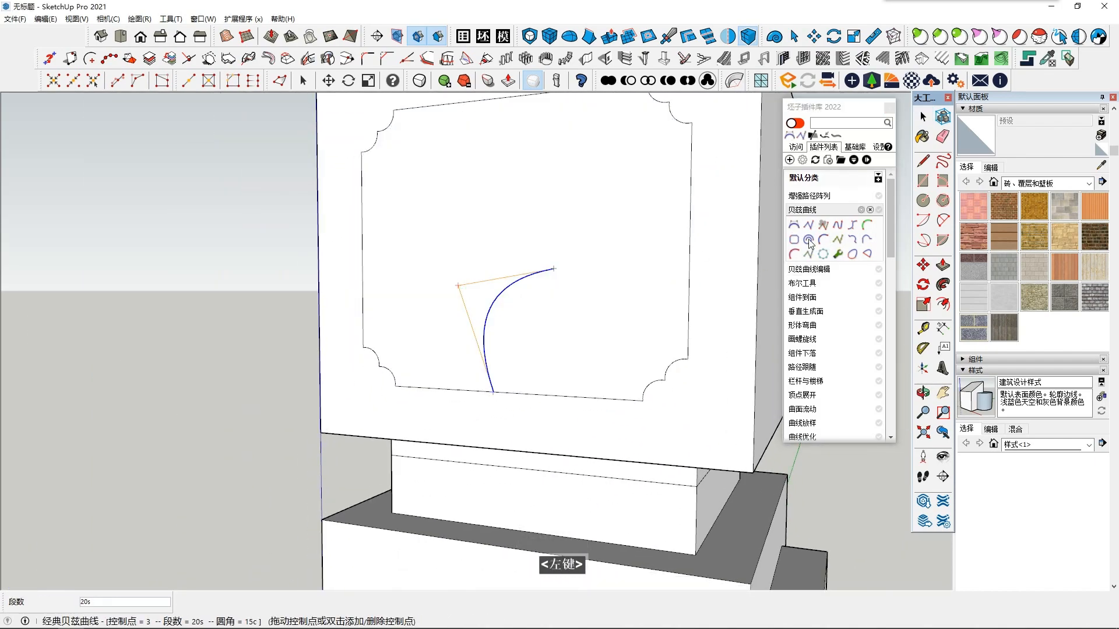
click(560, 263)
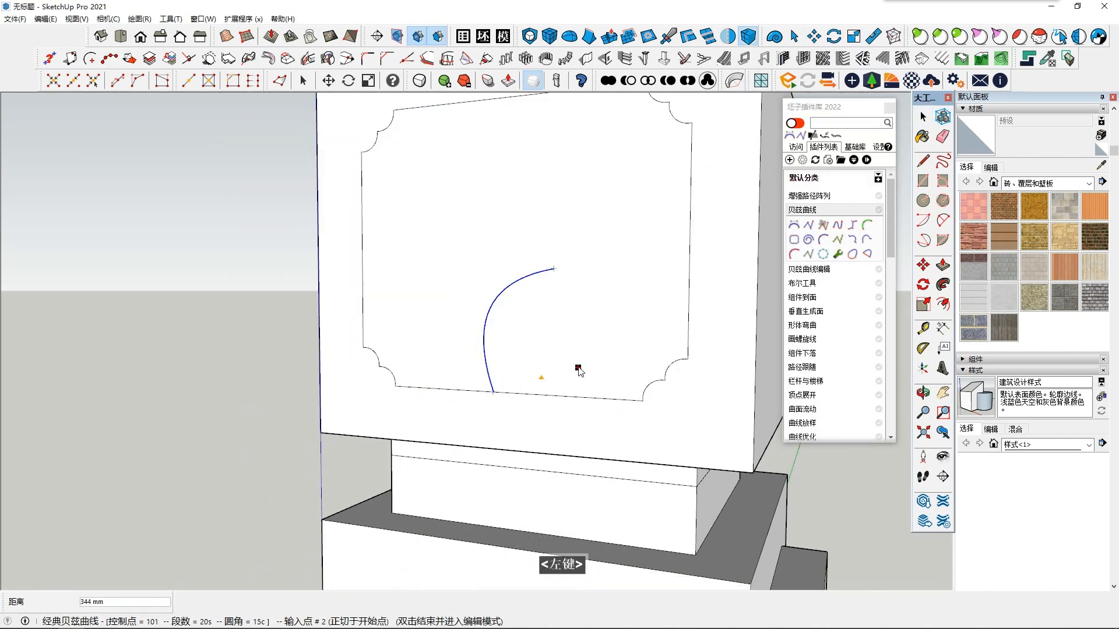
double_click(599, 354)
key(space)
click(542, 332)
- Undo the uneven petal and redraw it upright and symmetrical, with its two curves ending apart on the panel's bottom edge
middle_drag(542, 333, 603, 337)
scroll(624, 414, down, 2)
key(ctrl+z)
key(ctrl+z)
scroll(602, 337, down, 2)
click(465, 360)
scroll(507, 344, up, 2)
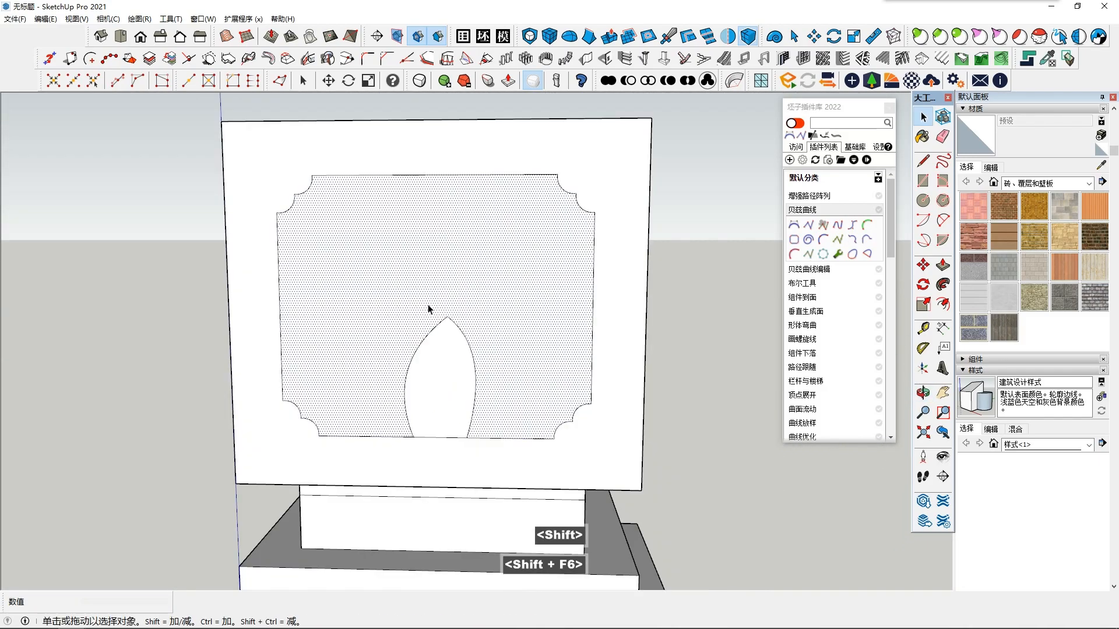
- Draw a left petal from two Bezier curves, running from the panel's bottom edge up to a tip and over to the central petal
click(793, 225)
click(392, 437)
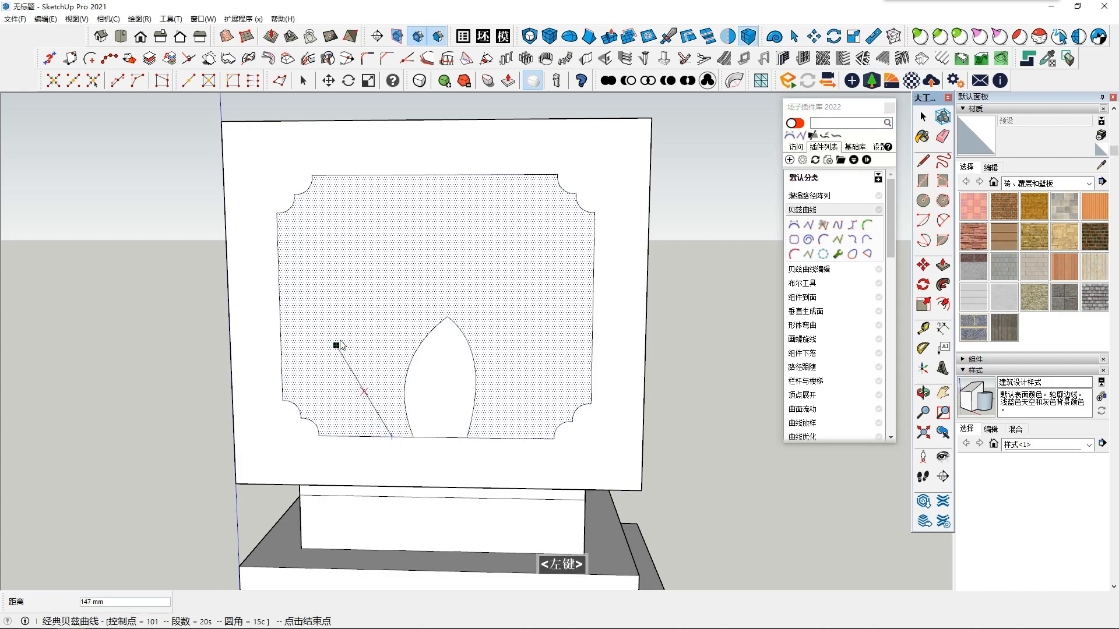
click(321, 398)
double_click(340, 337)
click(340, 337)
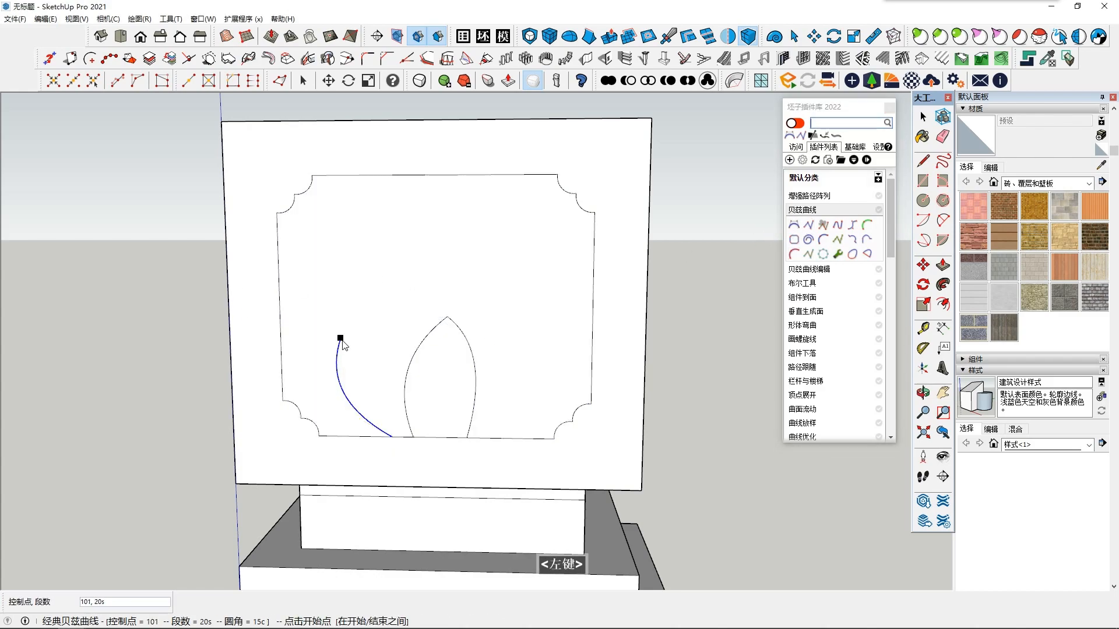
double_click(409, 364)
- Draw a right petal from two Bezier curves, running from the panel's bottom edge up to a tip and over to the central petal
click(800, 227)
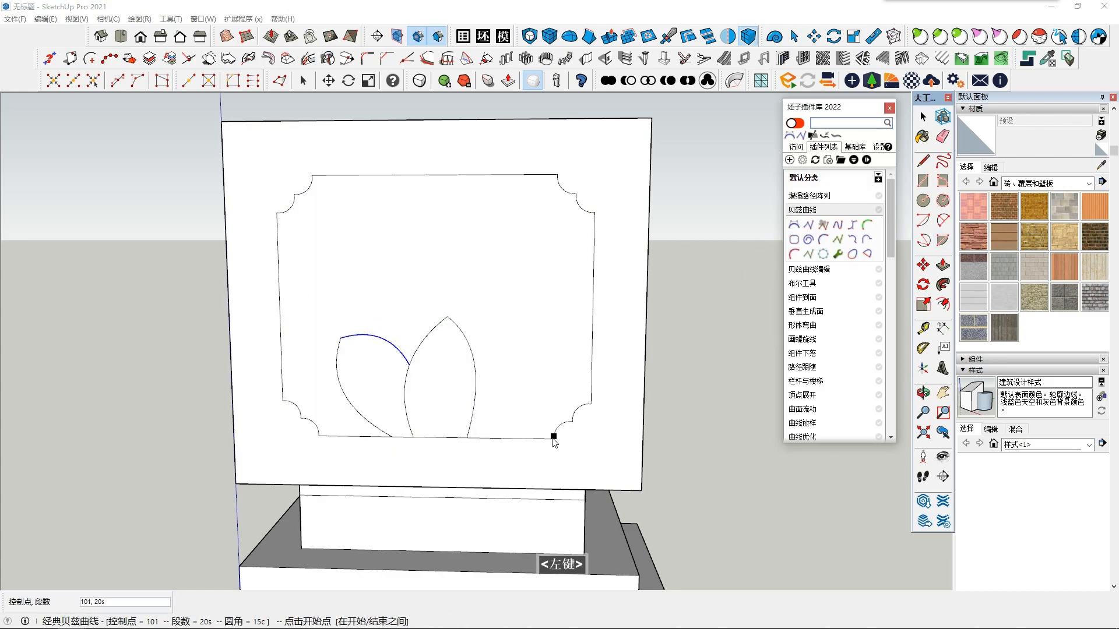
click(495, 438)
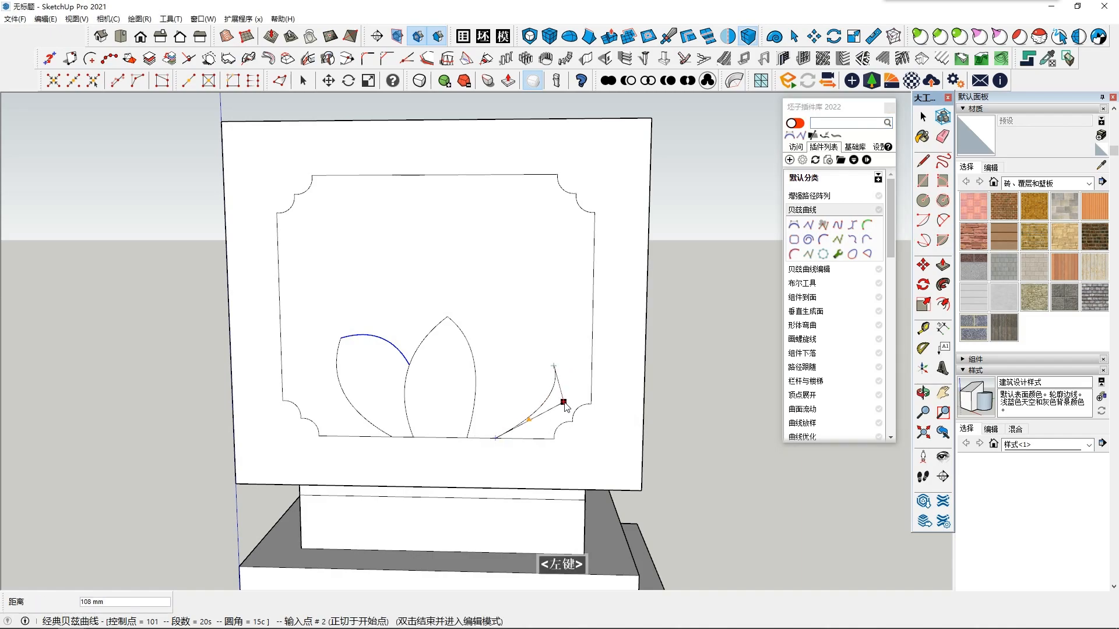
click(552, 346)
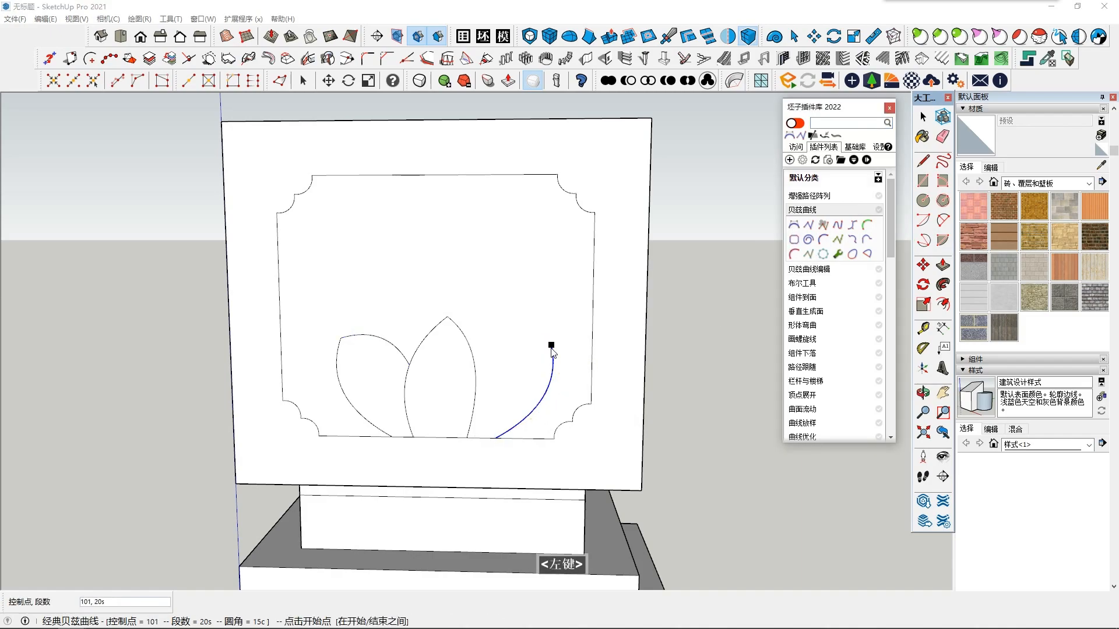
click(475, 396)
click(501, 349)
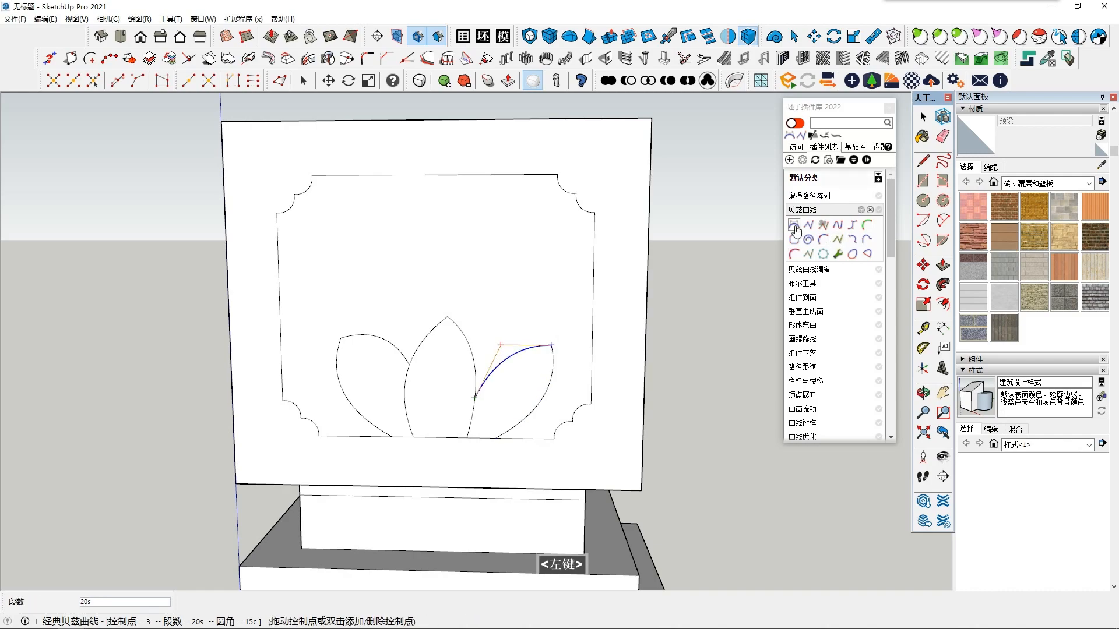
- Draw a tall rear petal behind the central one from two Bezier curves that meet at a tip and end on the side petals
click(401, 353)
click(450, 252)
click(400, 260)
click(450, 252)
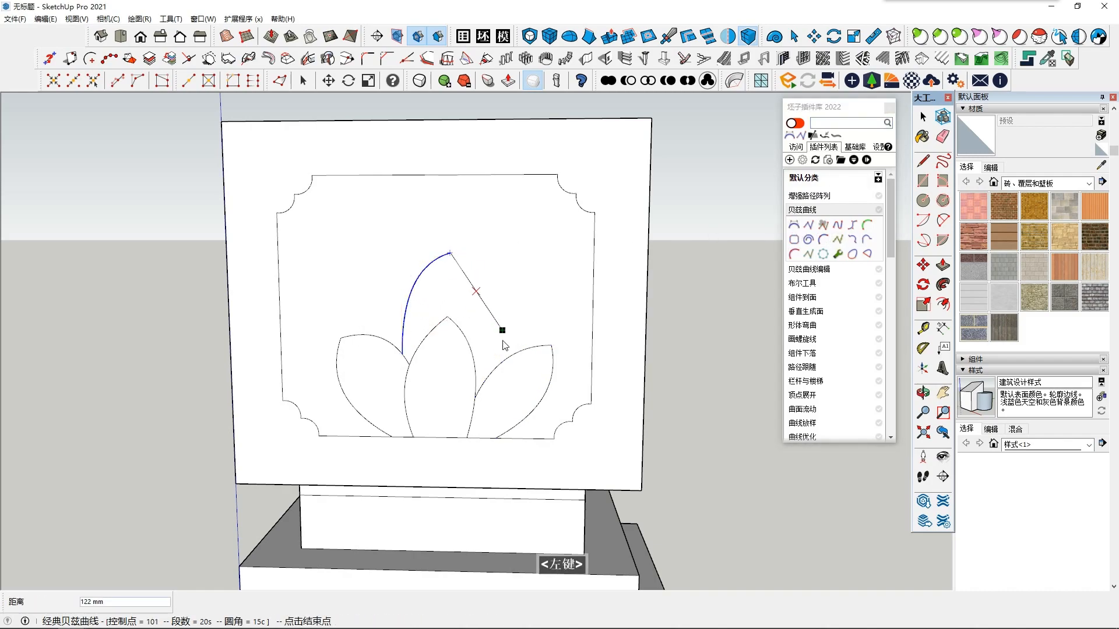
click(493, 371)
click(498, 275)
middle_drag(528, 280, 467, 301)
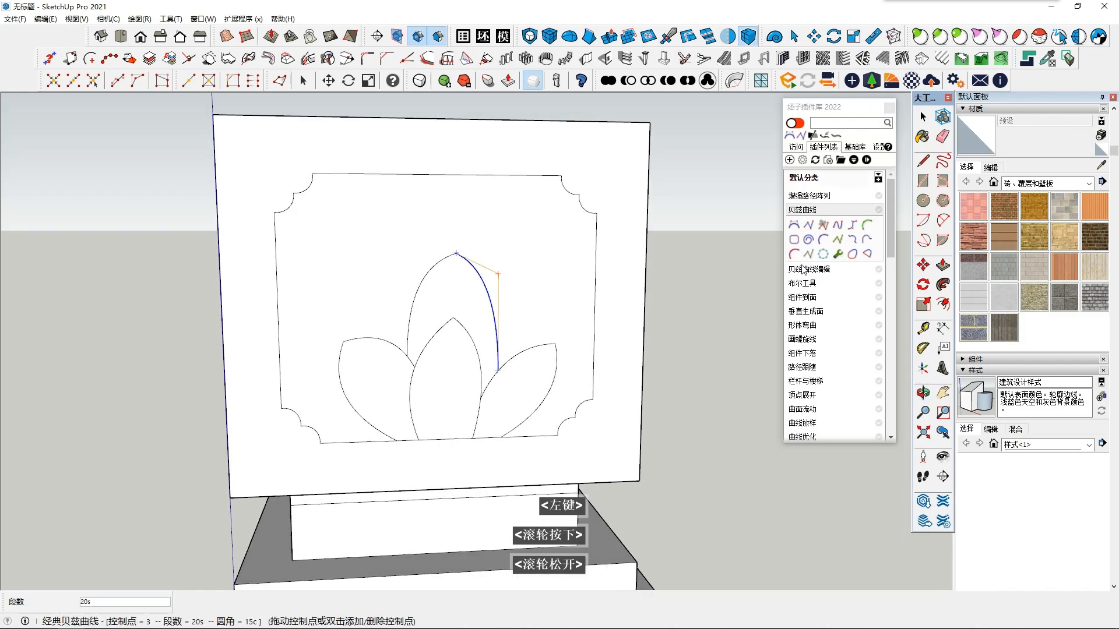
- Draw an upper petal on each side of the tall rear petal with Bezier curves rising to a tip from the lower petals
click(374, 338)
click(352, 265)
click(406, 266)
click(491, 306)
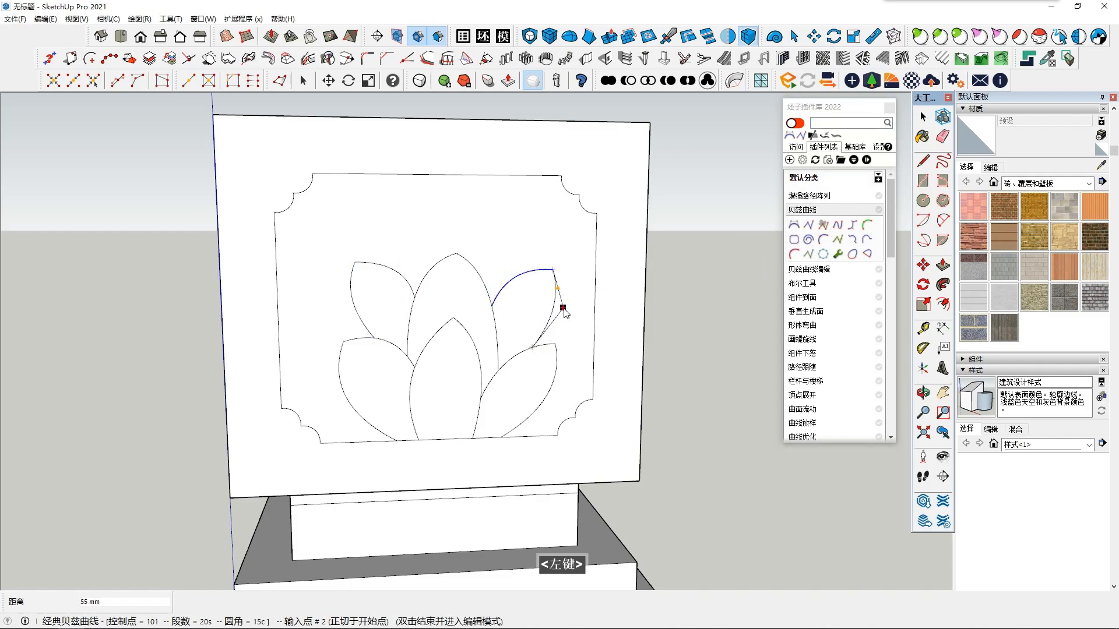
click(563, 308)
key(space)
- Try recessing the scalloped panel's background around the lotus by 13 mm with Push/Pull
click(539, 306)
scroll(527, 309, down, 2)
scroll(480, 389, down, 4)
middle_drag(470, 295, 473, 384)
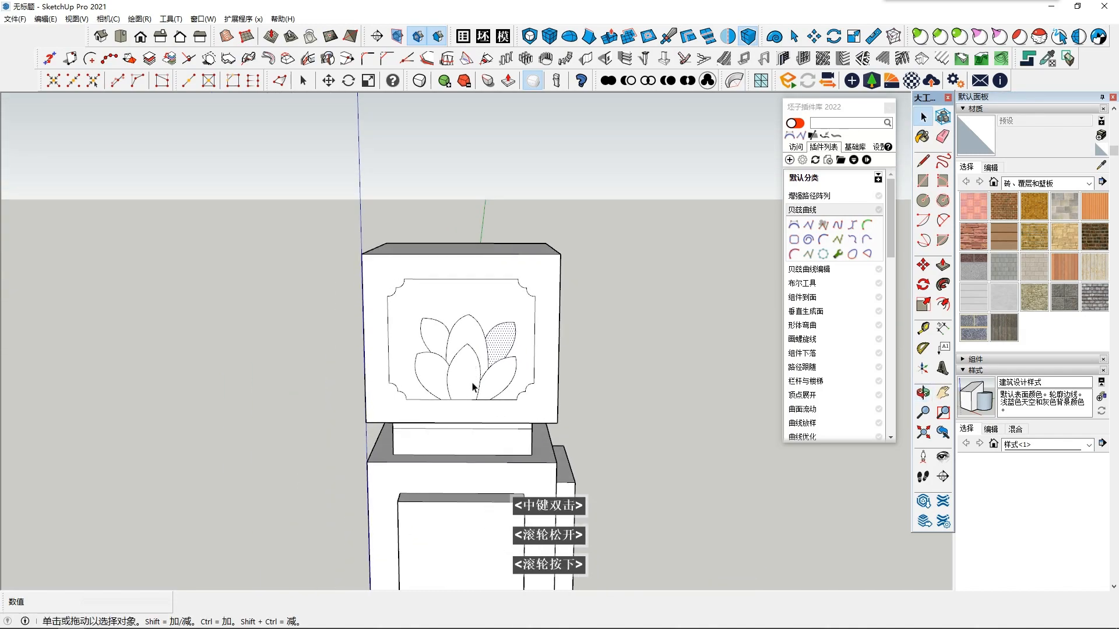
middle_drag(489, 303, 490, 315)
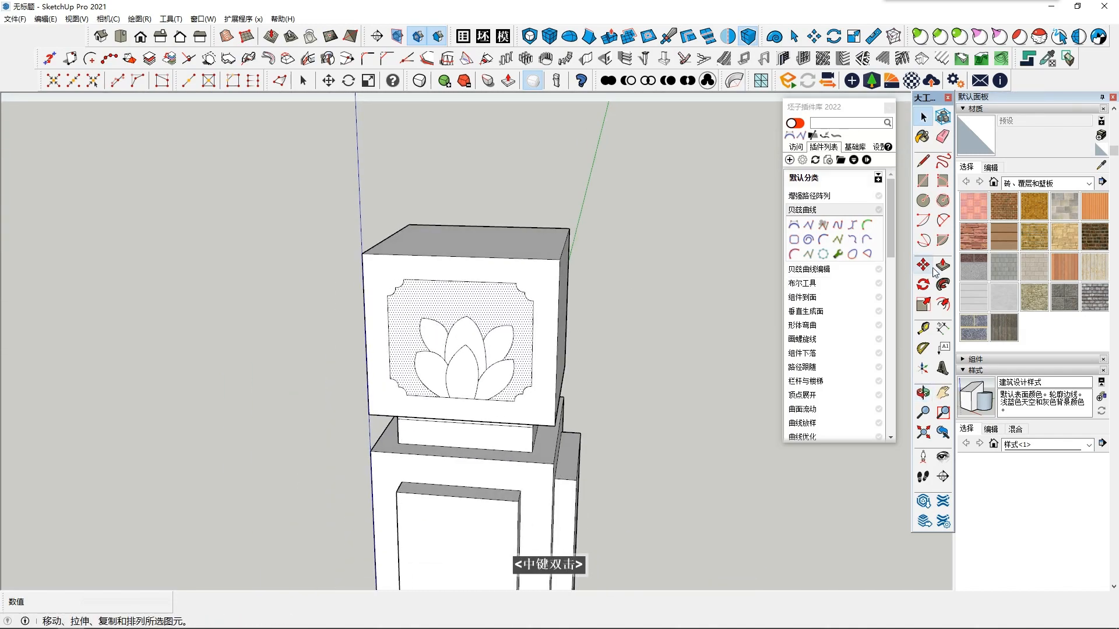
key(p)
click(495, 303)
click(494, 300)
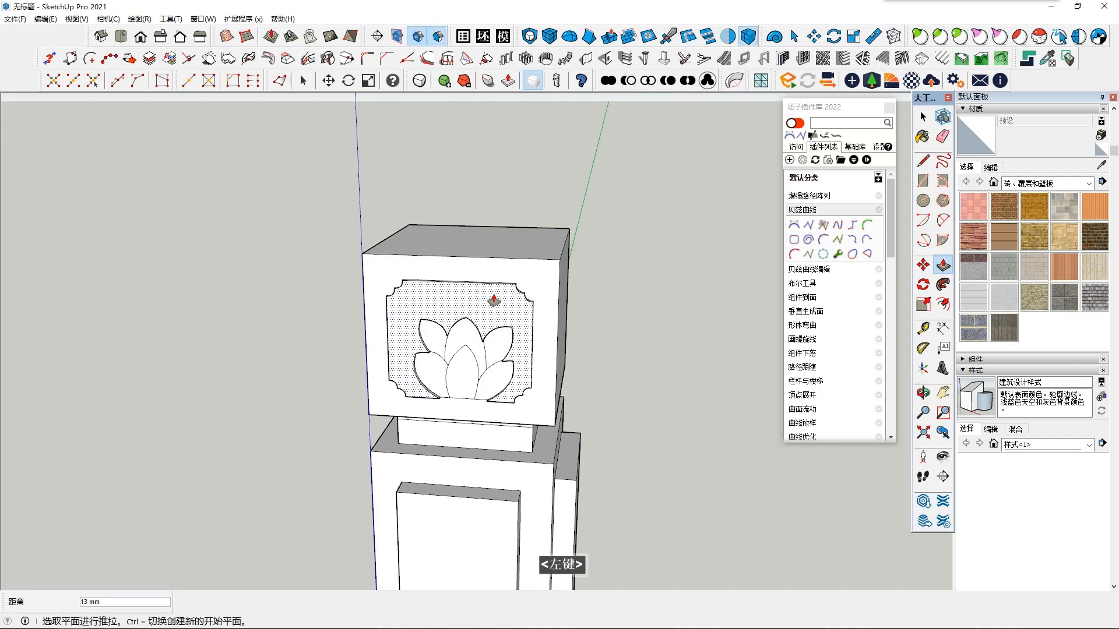
- Try to push/pull the left petals separately, and undo the panel recess
key(shift+F6)
key(shift+F6)
scroll(522, 380, up, 5)
middle_drag(454, 379, 378, 416)
click(385, 349)
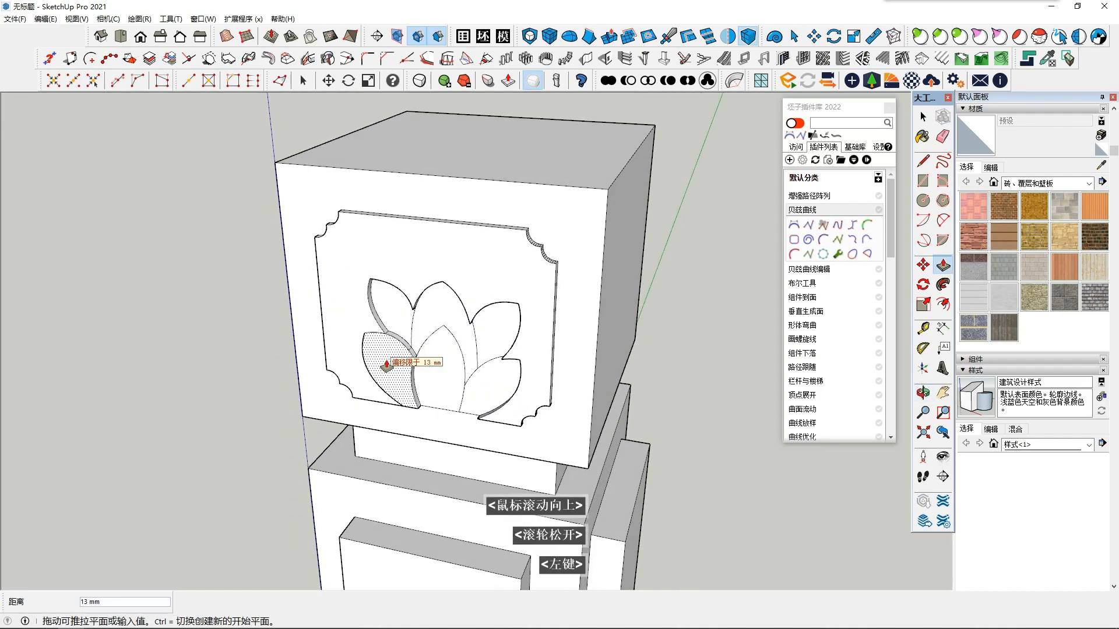
key(Escape)
click(373, 327)
key(Escape)
mouse_move(489, 378)
middle_down()
mouse_move(497, 330)
mouse_move(493, 381)
middle_up()
key(ctrl+z)
- Pull the lotus petals out of the scalloped panel at staggered depths so that they overlap in relief
click(453, 373)
click(451, 372)
middle_drag(404, 324, 398, 318)
click(398, 317)
click(402, 319)
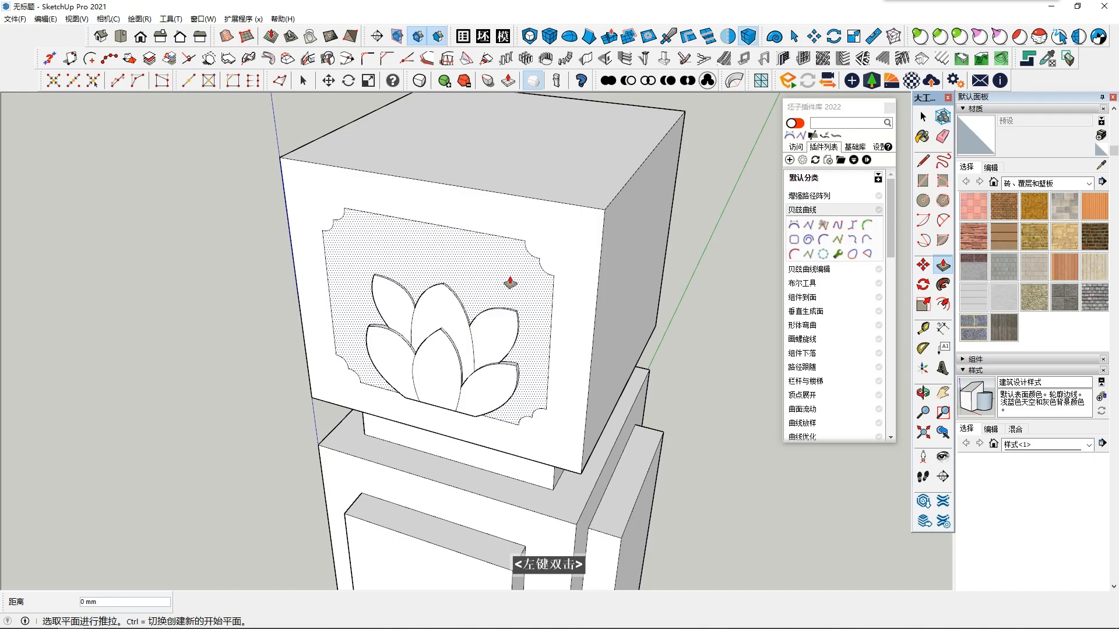
click(512, 283)
- Select the carved front face of the head block and rotate copies of it by 90° about the block's top centre onto the other sides
scroll(513, 283, down, 3)
middle_drag(410, 423, 345, 214)
key(space)
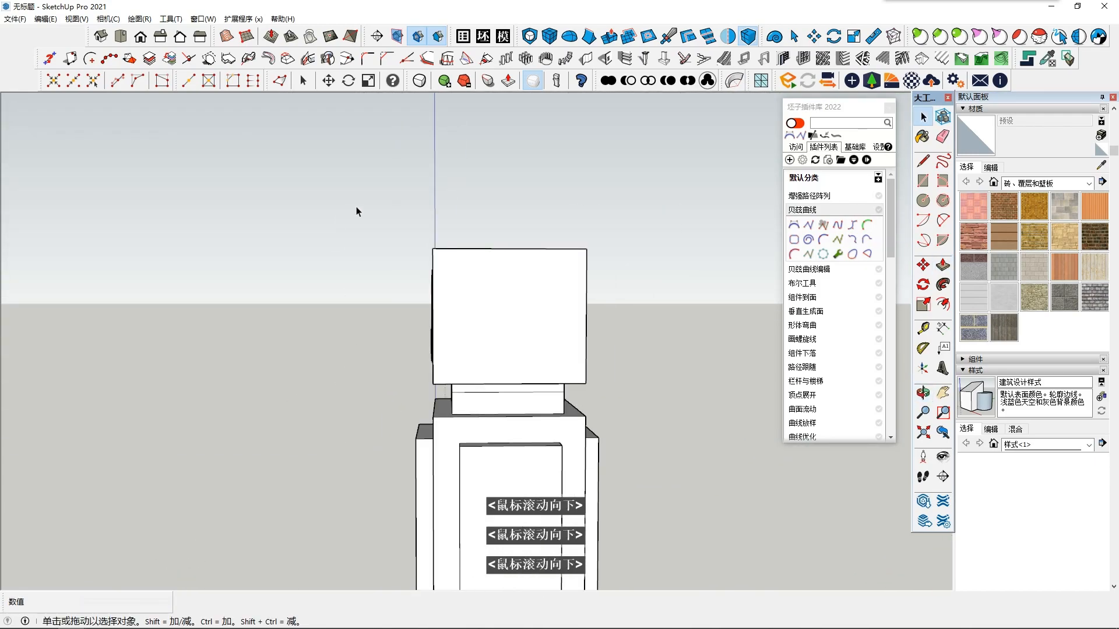
drag(452, 402, 452, 402)
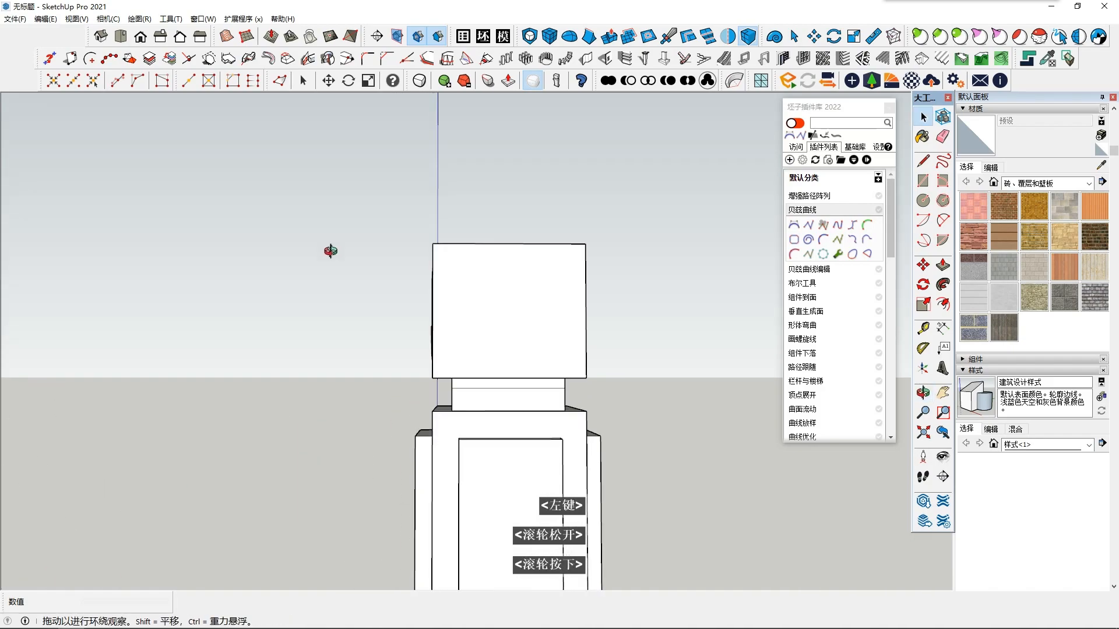
drag(395, 212, 430, 387)
middle_drag(429, 387, 595, 350)
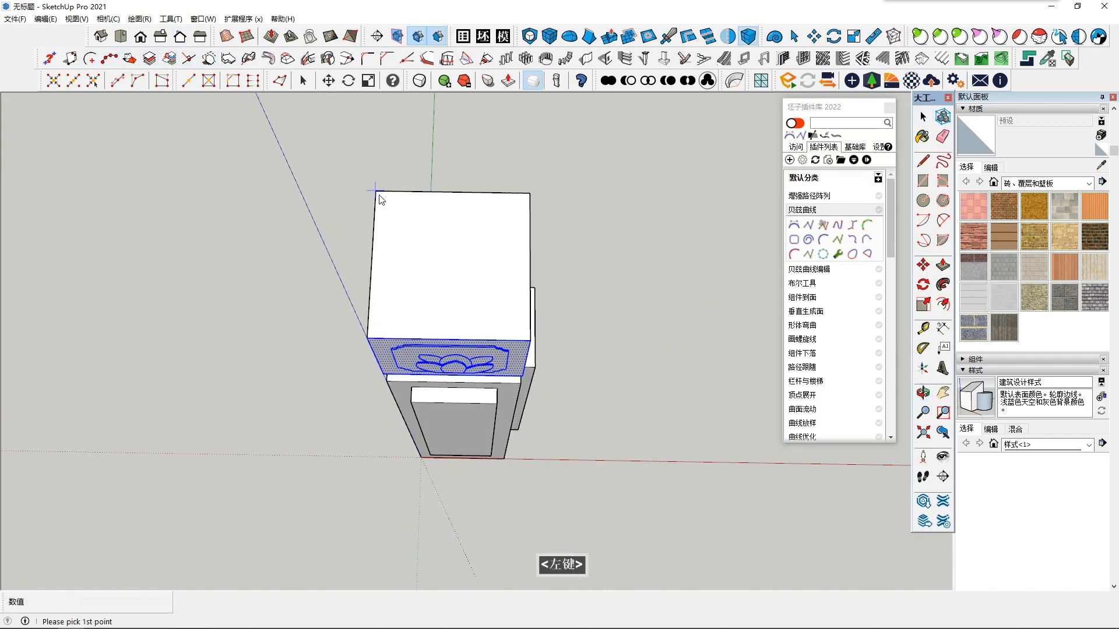
key(q)
click(450, 264)
click(473, 527)
key(ctrl)
middle_drag(644, 434, 579, 233)
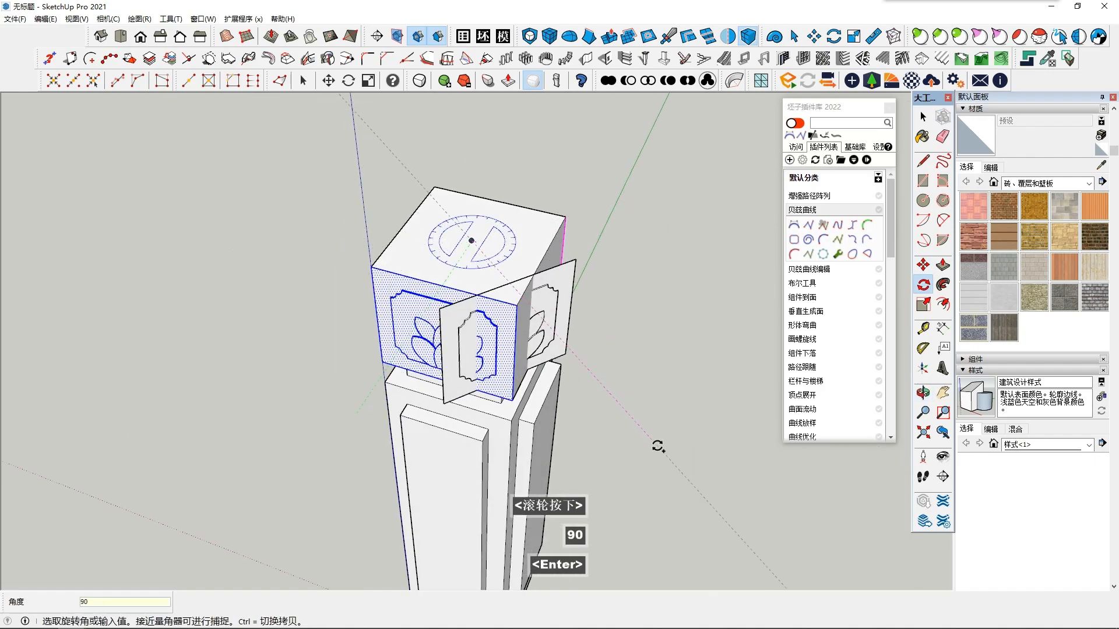
key(space)
click(617, 455)
- Select the complete pillar with its carved head block and make it a group
middle_drag(618, 454, 593, 457)
scroll(412, 342, up, 4)
scroll(233, 367, down, 4)
middle_drag(521, 427, 658, 378)
scroll(641, 391, down, 3)
shift+middle_drag(524, 434, 467, 450)
middle_drag(314, 490, 564, 330)
triple_click(508, 467)
right_click(507, 468)
click(542, 139)
- Draw a rectangle on the pillar's side just below the neck and pull it out into a long handrail beam
key(r)
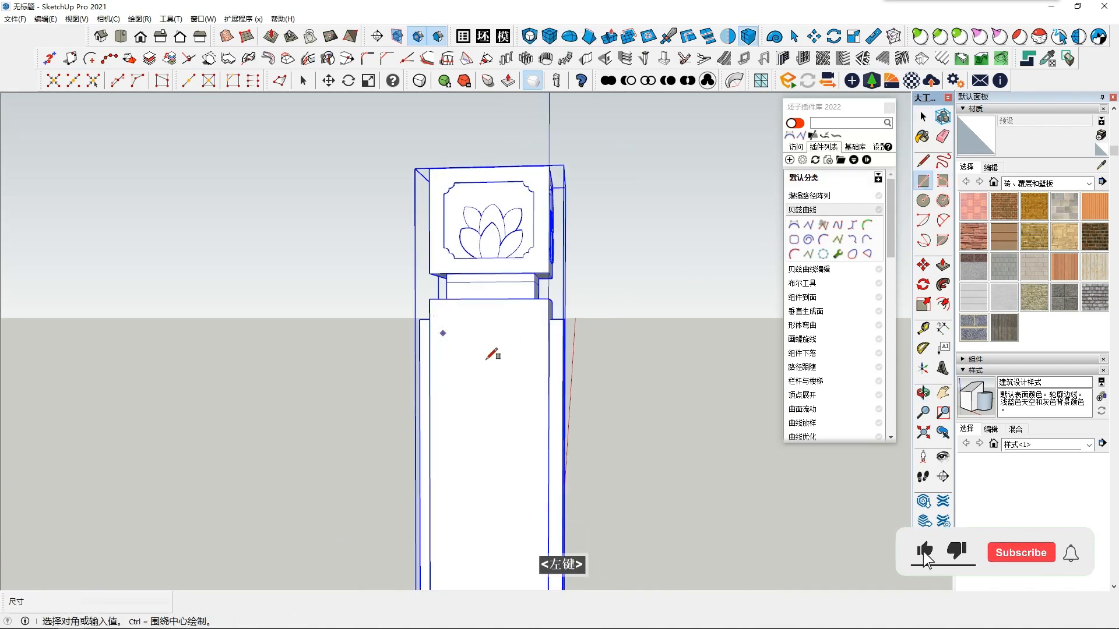
click(530, 415)
key(p)
middle_drag(484, 417, 220, 407)
scroll(488, 382, down, 3)
click(487, 382)
click(209, 402)
- Select the handrail beam's long edges, search the plugin library for "daojia", and bevel the edges with FredoCorner
key(space)
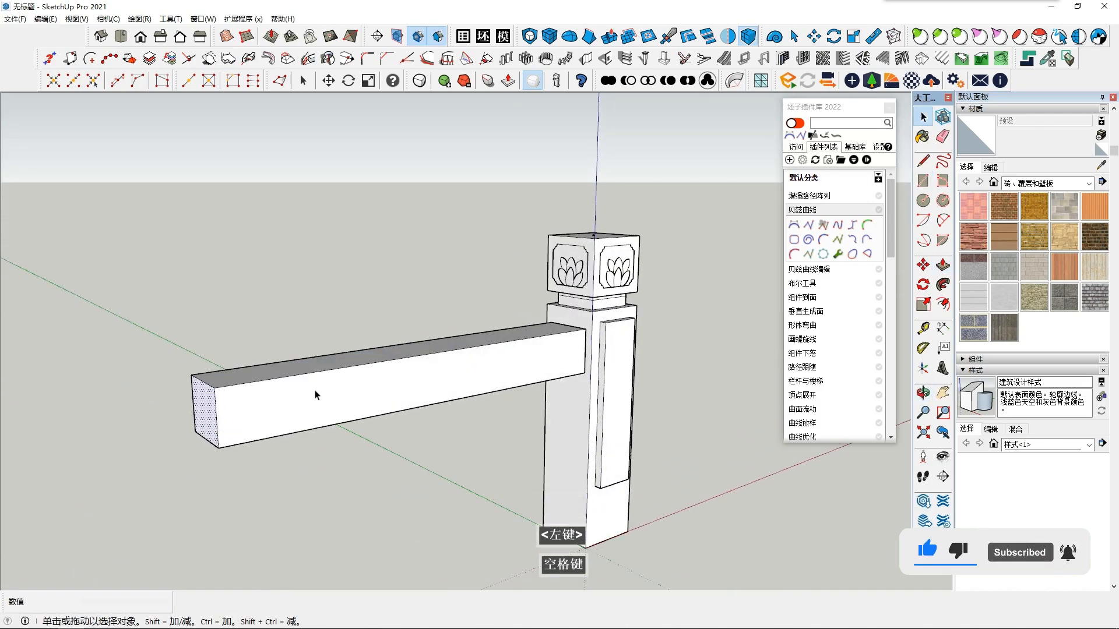
shift+click(372, 416)
middle_drag(512, 420, 711, 417)
shift+click(573, 396)
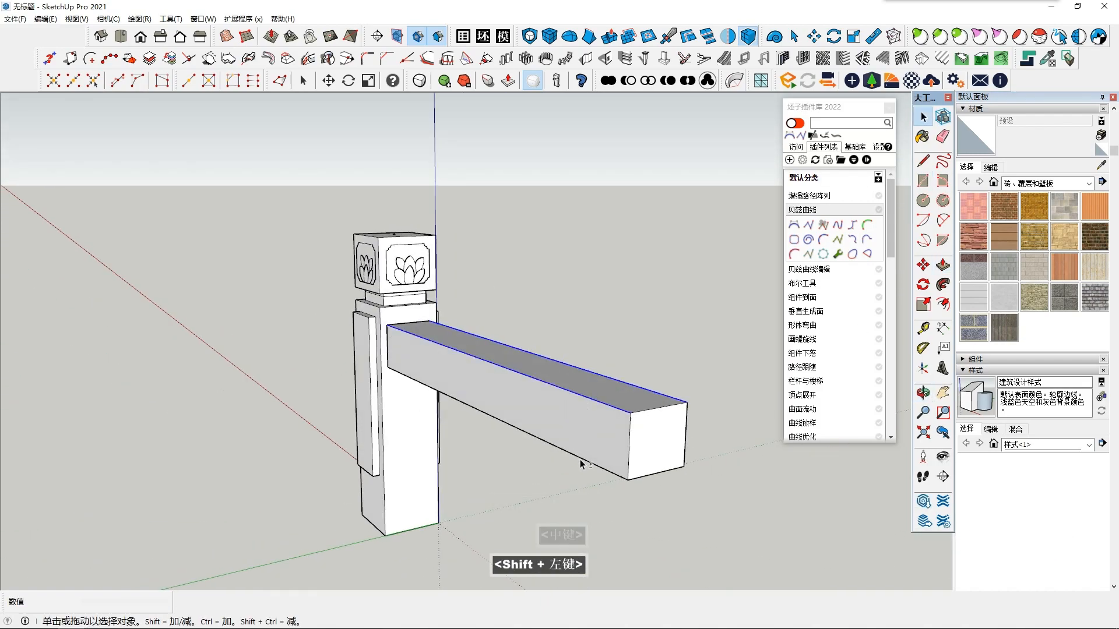
shift+click(581, 460)
middle_drag(582, 457, 600, 422)
scroll(807, 341, down, 5)
scroll(839, 297, up, 5)
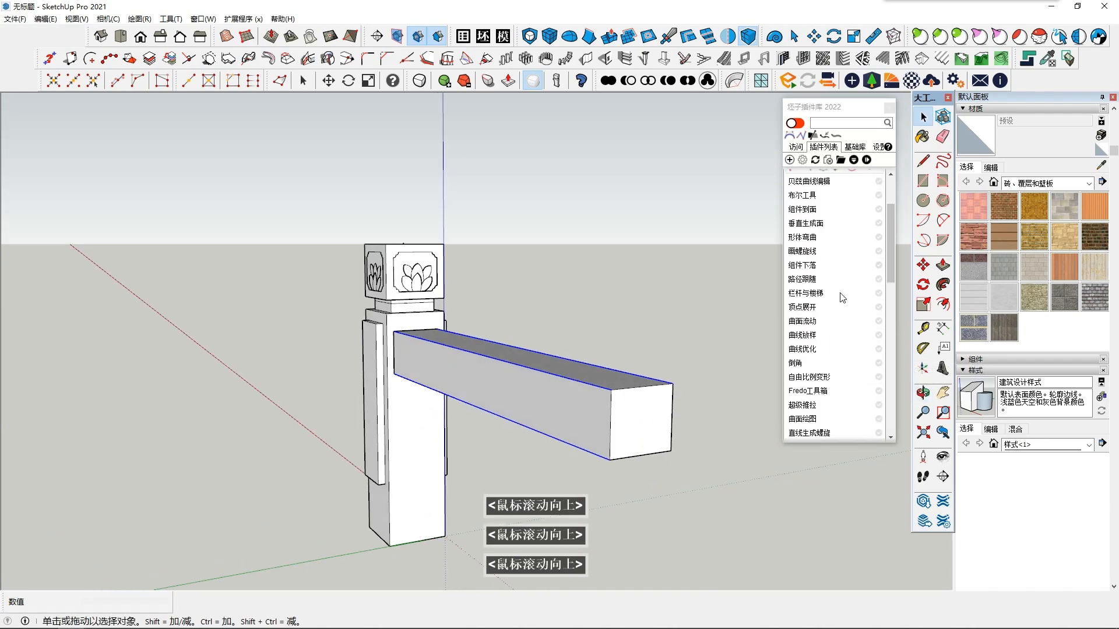
click(824, 123)
text(daojiao)
key(space)
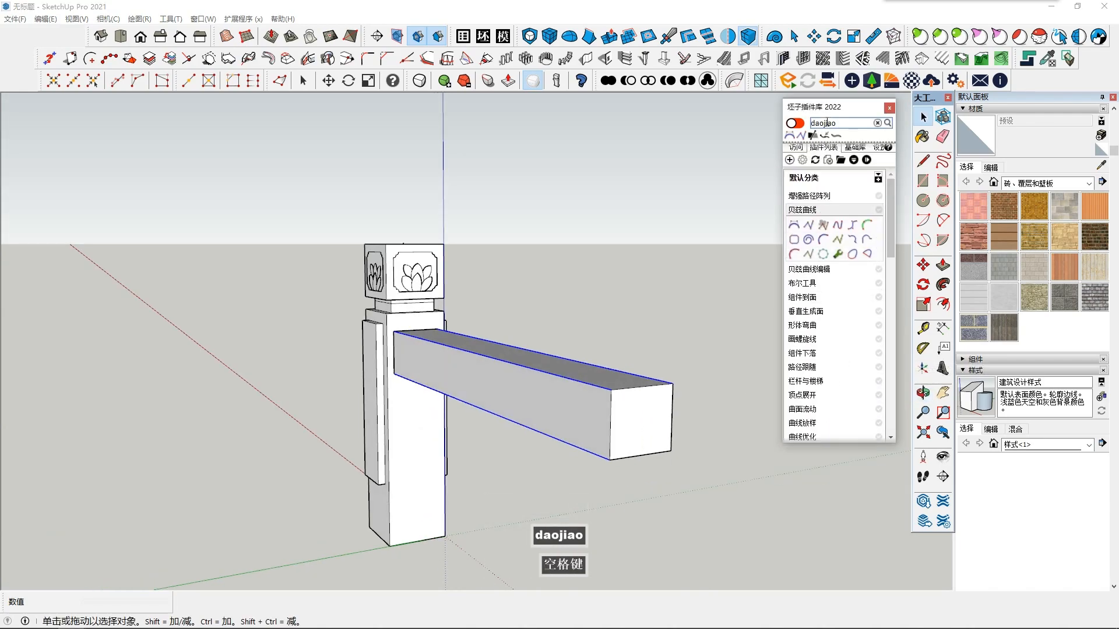
key(BackSpace)
key(BackSpace)
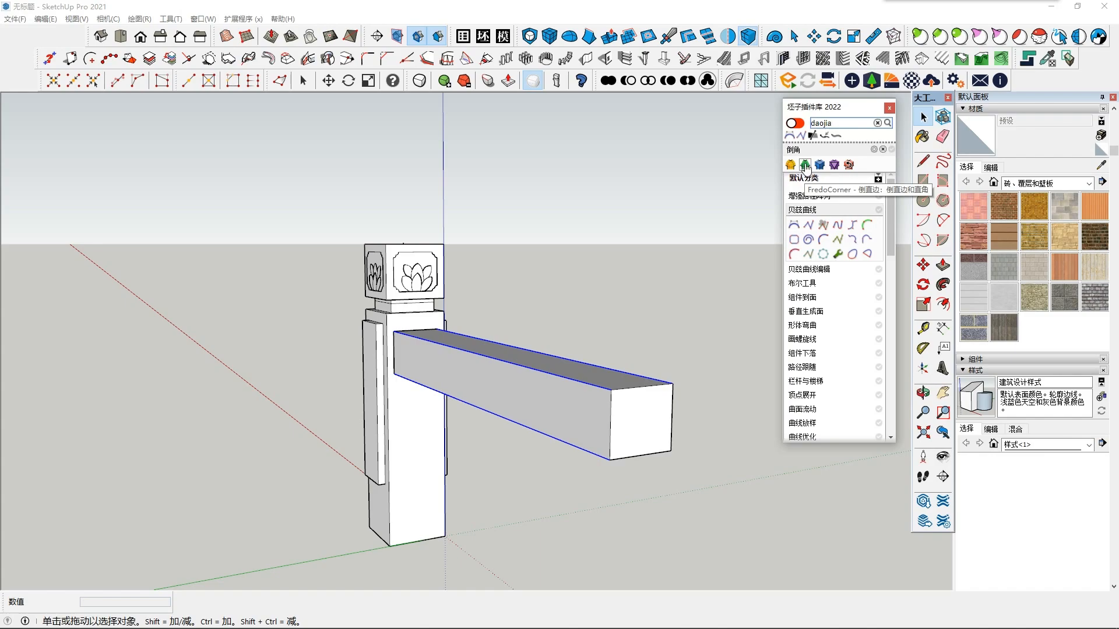
click(602, 259)
- Select the whole bevelled handrail beam and make it a group
middle_drag(602, 261, 584, 483)
scroll(644, 367, down, 1)
middle_drag(644, 367, 569, 267)
triple_click(569, 267)
right_click(567, 274)
click(614, 327)
middle_drag(572, 346, 593, 320)
shift+middle_drag(593, 321, 564, 289)
key(r)
click(546, 267)
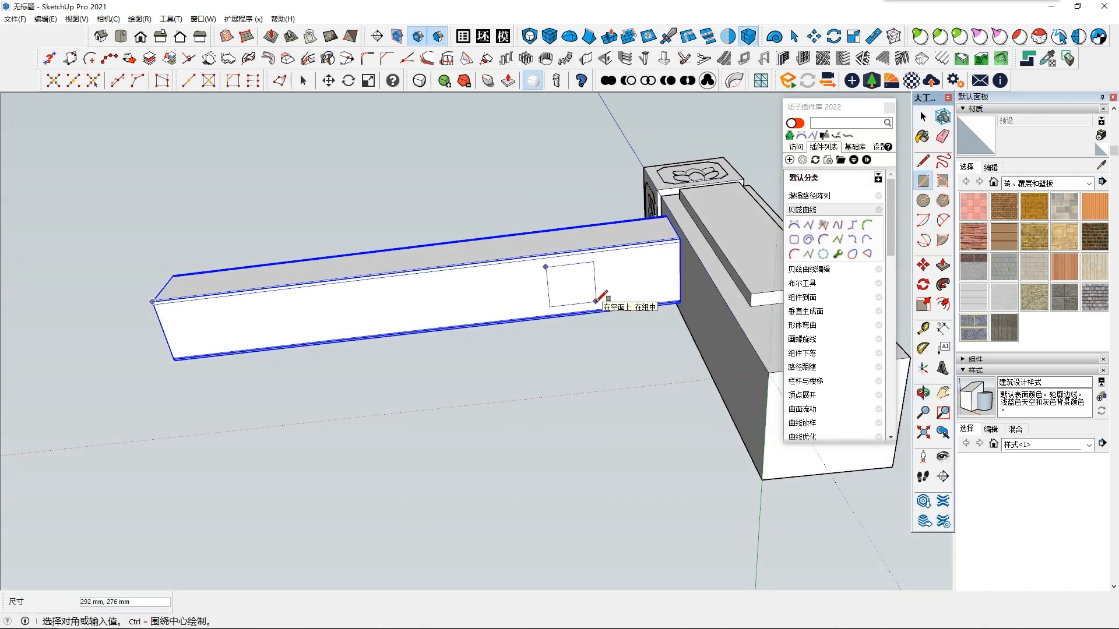
key(Escape)
- Try a round baluster start by drawing a circle on the handrail's underside near the pillar and using Push/Pull on it
key(c)
click(574, 288)
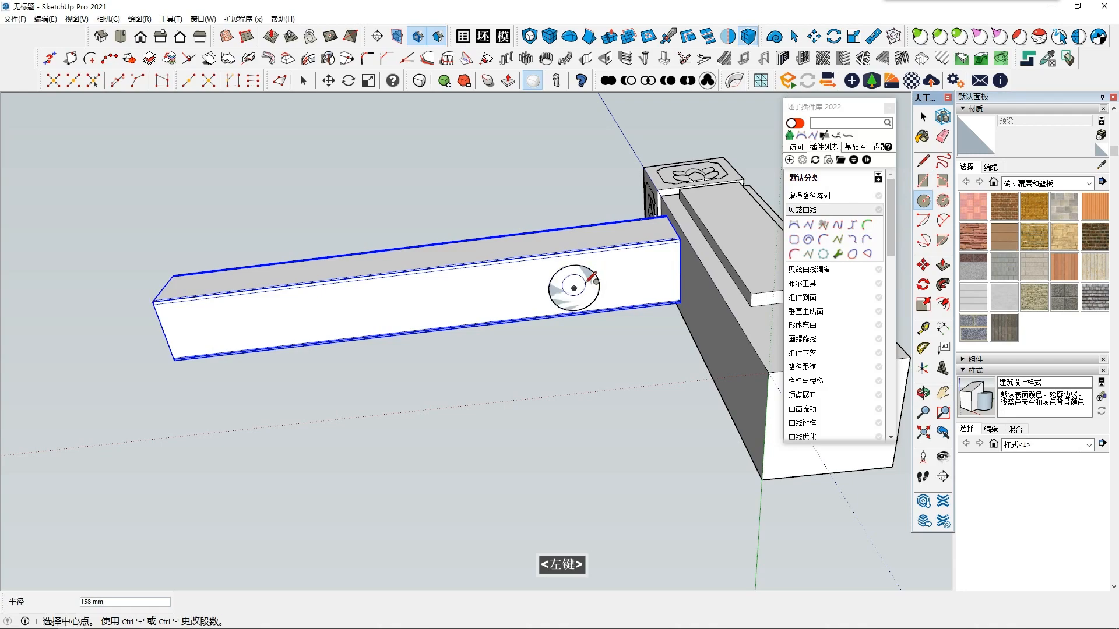
click(596, 282)
scroll(582, 280, down, 1)
scroll(583, 279, up, 1)
shift+middle_drag(583, 280, 556, 256)
key(p)
click(573, 275)
click(575, 283)
scroll(575, 283, down, 2)
scroll(548, 220, up, 3)
- Try a rectangle centred in the circle on the handrail's underside, and undo the circle and its additions
click(562, 271)
click(923, 181)
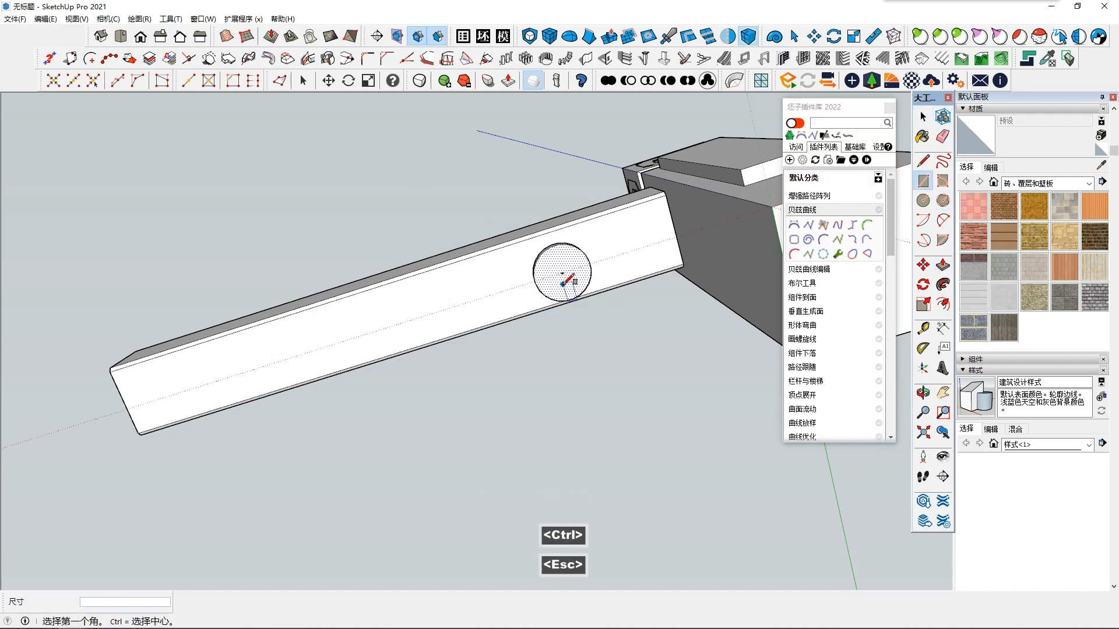
click(453, 297)
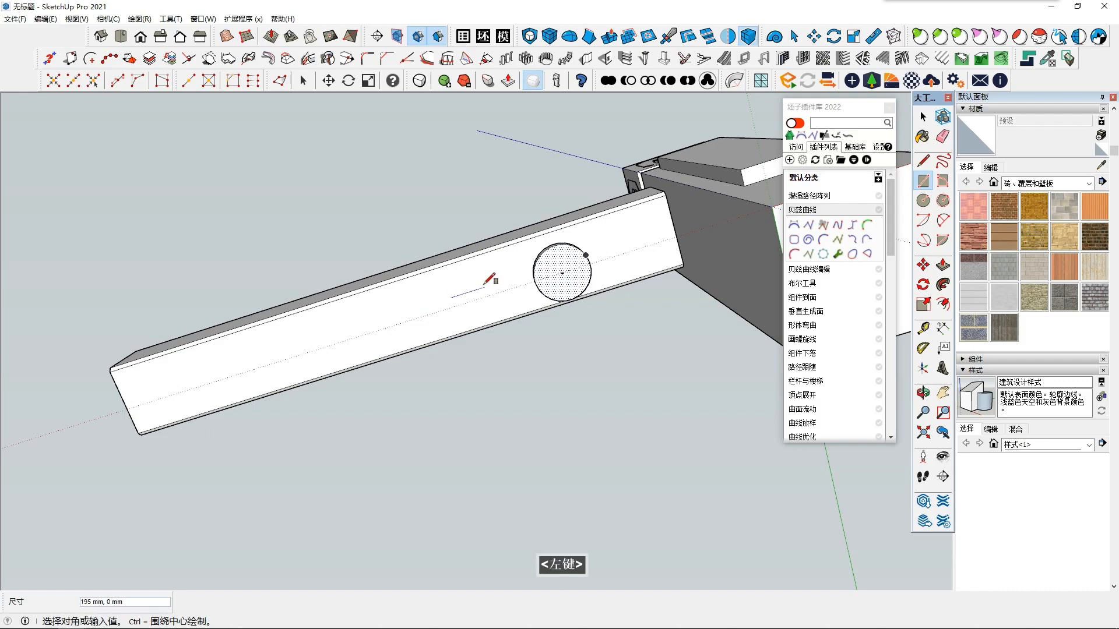
key(ctrl+shift)
key(ctrl)
key(ctrl)
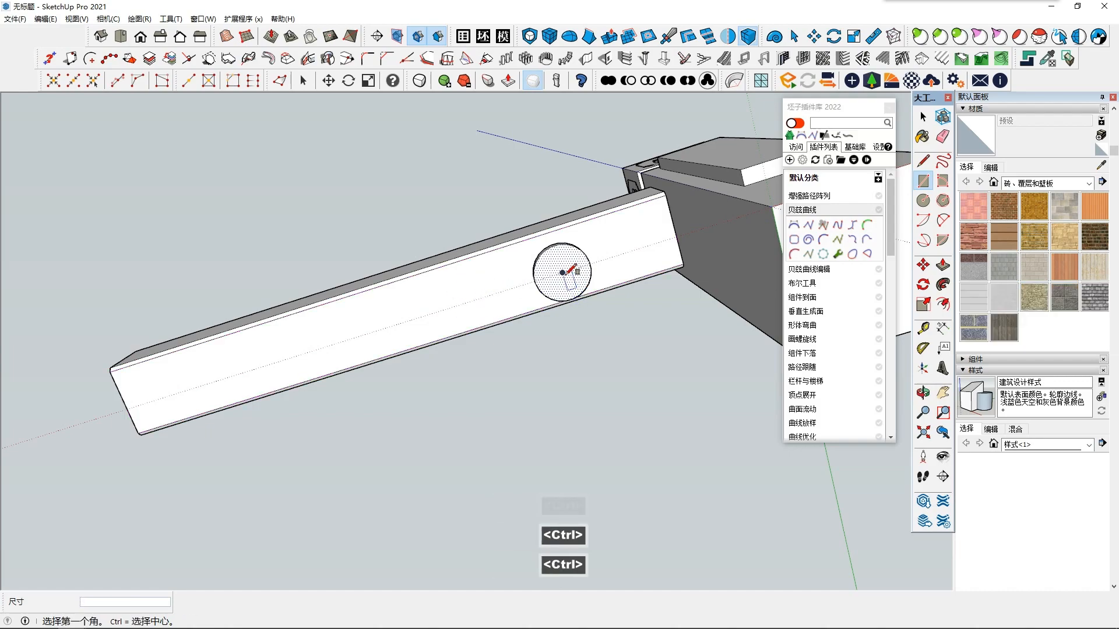
click(589, 283)
key(space)
middle_drag(569, 275, 614, 216)
key(ctrl+z)
key(ctrl+z)
key(ctrl+z)
- Draw a small rectangle on the handrail's underside near the pillar and scale it along the handrail's length
click(923, 181)
click(551, 282)
mouse_move(590, 280)
middle_down()
mouse_move(574, 260)
mouse_move(587, 252)
mouse_move(562, 254)
middle_up()
click(598, 306)
key(s)
click(594, 291)
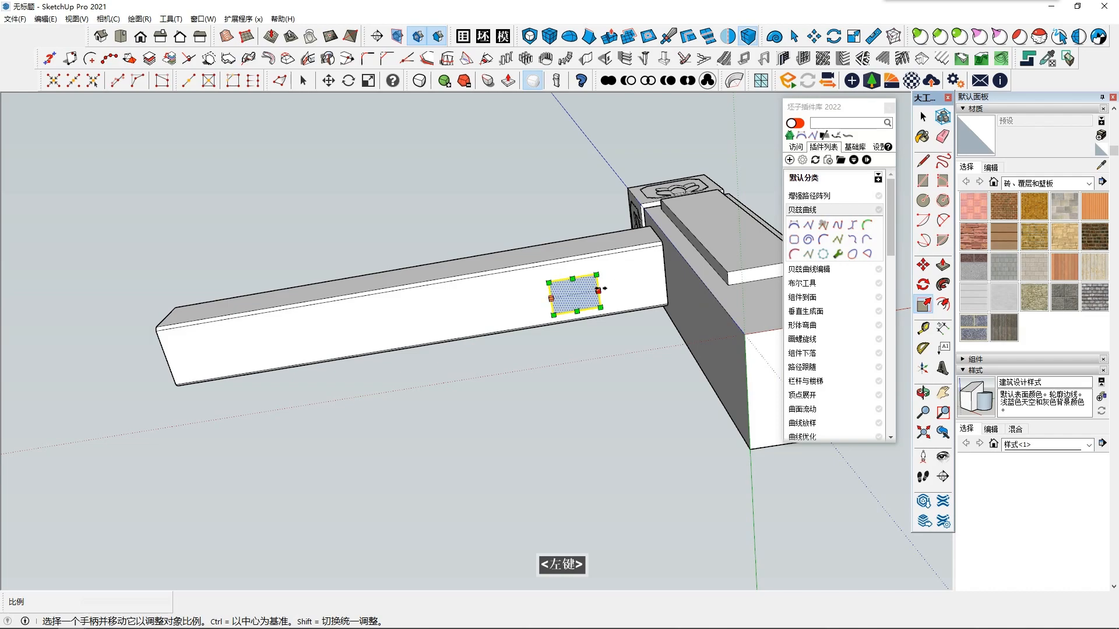
click(591, 290)
key(space)
- Try extruding the underside rectangle straight down to the ground, and undo the extrusion
click(943, 264)
click(592, 292)
middle_drag(688, 379, 654, 449)
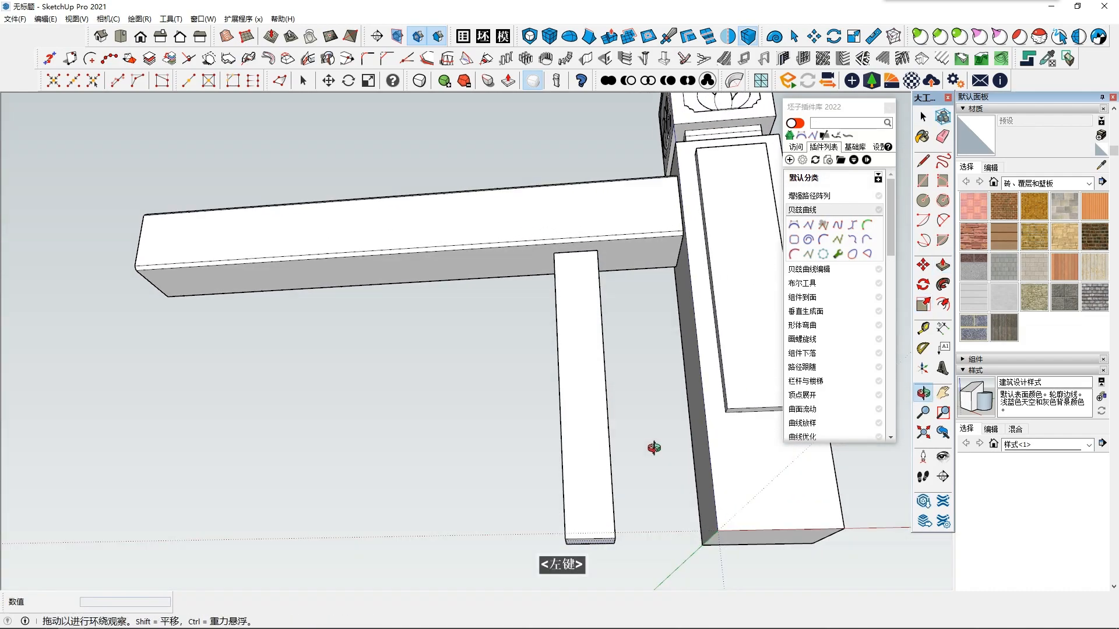
key(ctrl+z)
- Pull the underside rectangle down about 35 mm as a short neck and offset its outline outward by about 50 mm
click(575, 266)
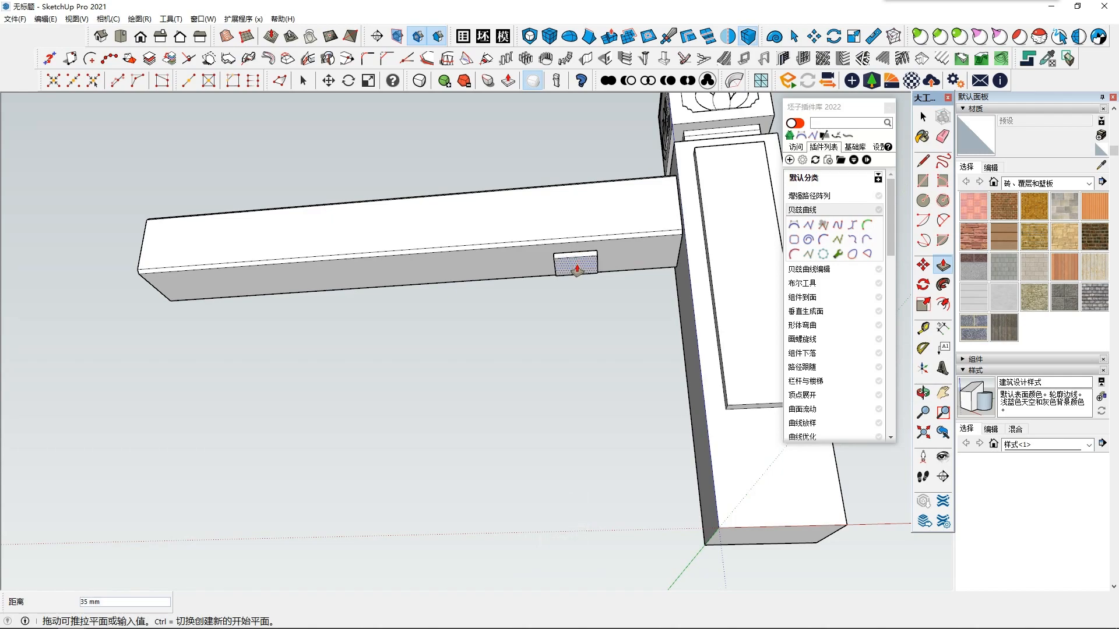
click(577, 270)
middle_drag(577, 279, 582, 227)
click(942, 304)
click(583, 259)
click(595, 268)
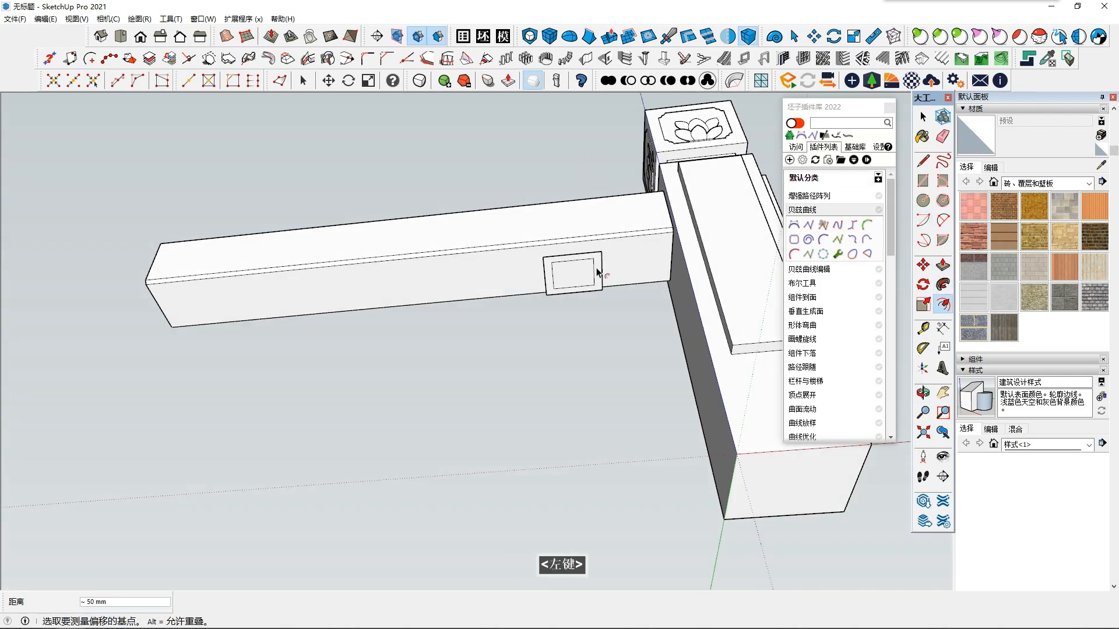
key(space)
- Extrude the offset outline below the neck down to the ground to form the baluster post
click(943, 264)
click(600, 282)
scroll(618, 413, down, 3)
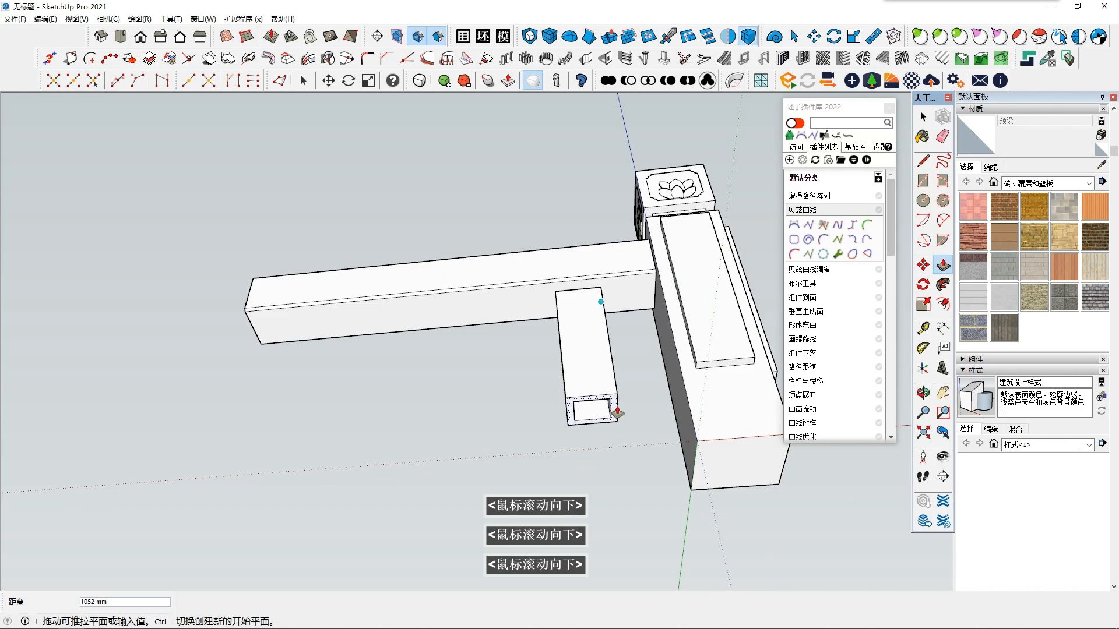
click(582, 466)
middle_drag(583, 466, 618, 416)
- Offset the baluster post's front face inward to outline a narrow panel
key(space)
click(581, 334)
scroll(581, 334, up, 1)
middle_drag(582, 334, 600, 321)
click(943, 304)
click(609, 317)
click(589, 495)
- Scale the inset panel face on the baluster post vertically to 0.85 from its upper edge
key(space)
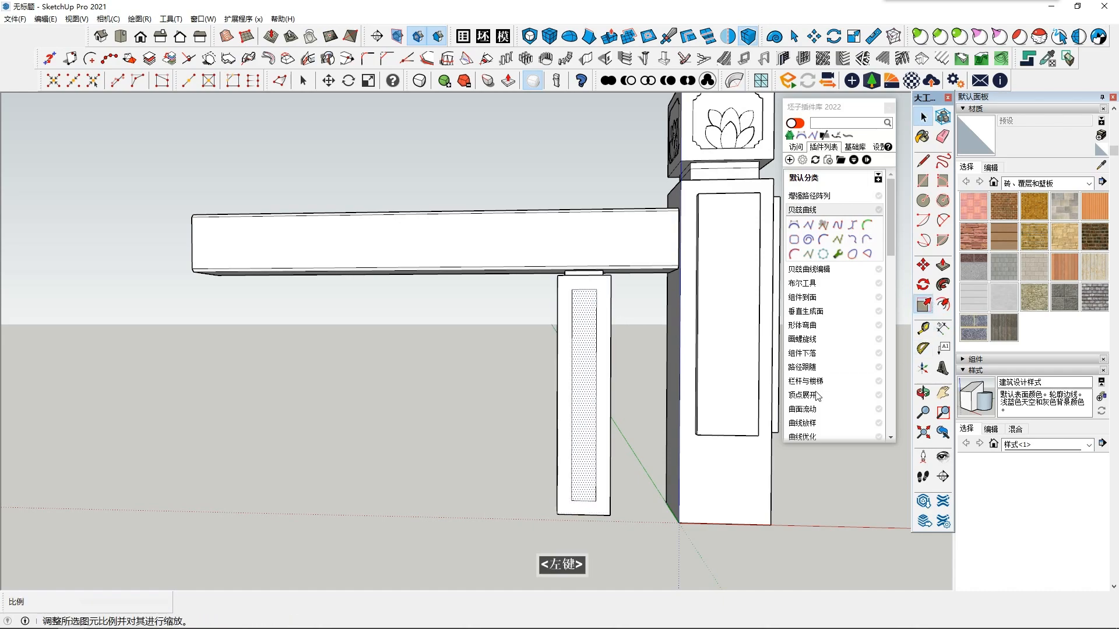
click(584, 501)
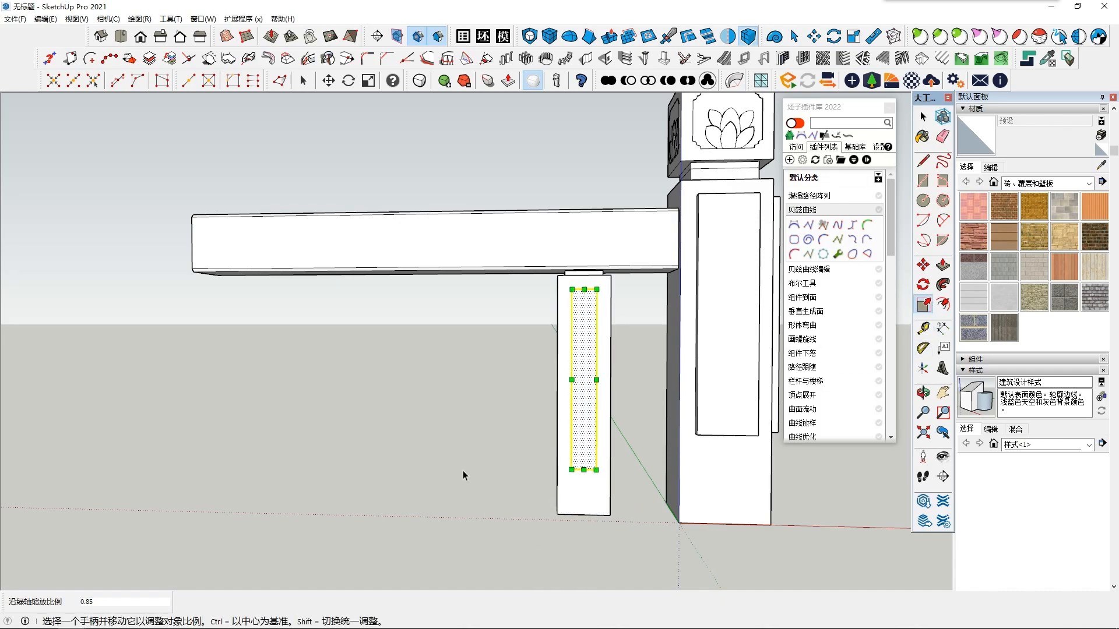
key(space)
- Select the whole baluster post with its neck and make it a group
triple_click(596, 348)
right_click(595, 348)
click(637, 328)
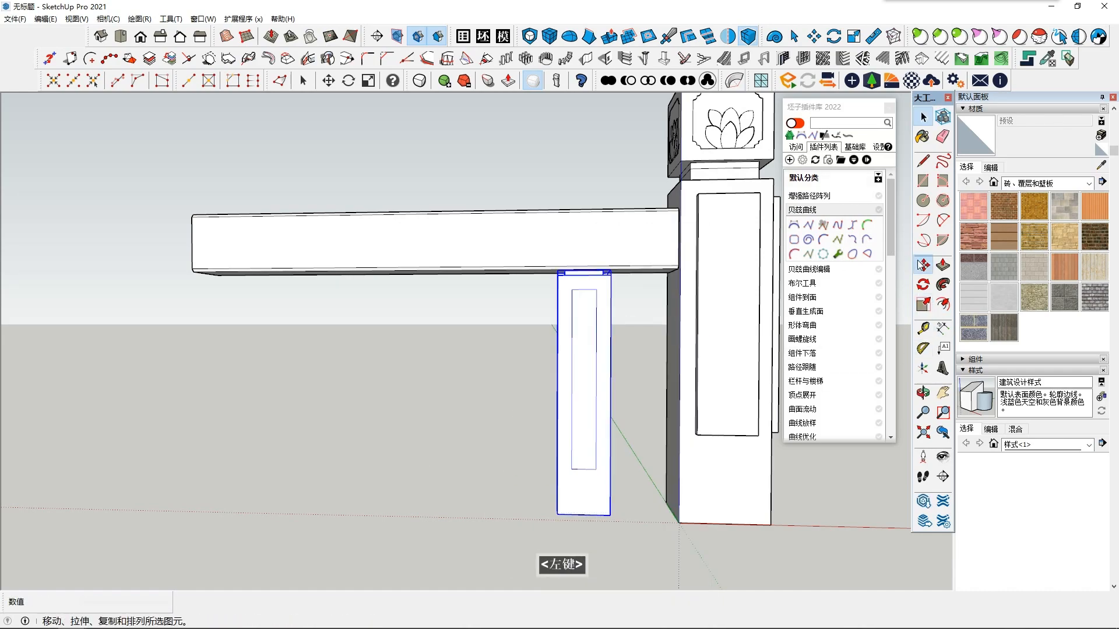
- Move the grouped baluster post along the handrail beam to stand beneath the middle of its span
click(920, 264)
drag(569, 375, 412, 385)
key(space)
- Copy the lotus-carved pillar to the free end of the handrail beam
scroll(460, 378, down, 4)
middle_drag(484, 378, 555, 412)
click(603, 373)
click(923, 264)
click(616, 399)
key(ctrl)
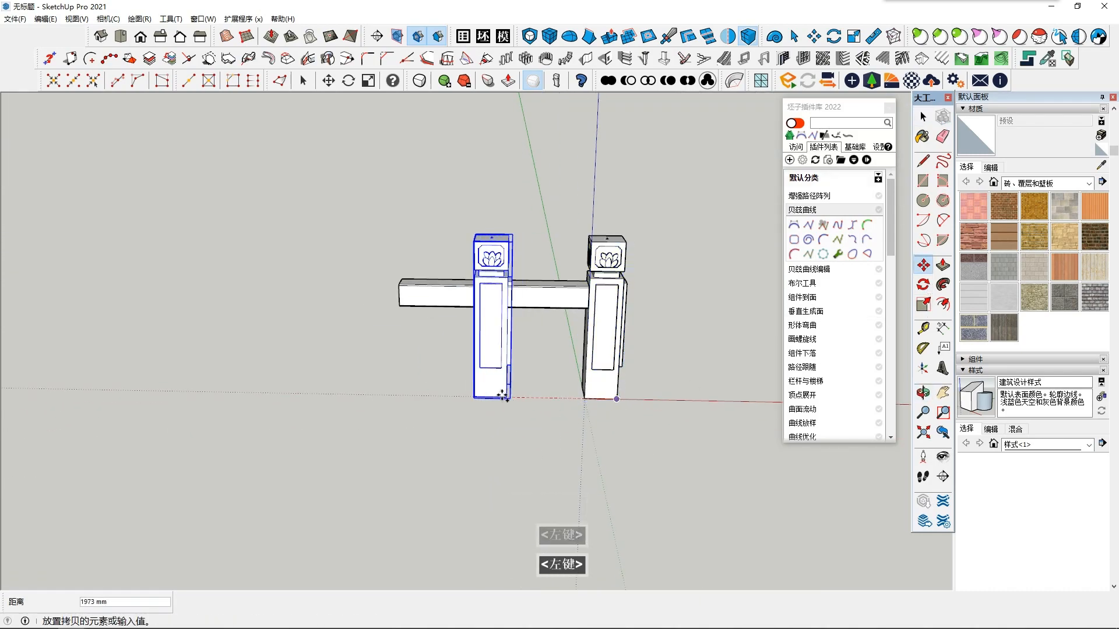
click(392, 397)
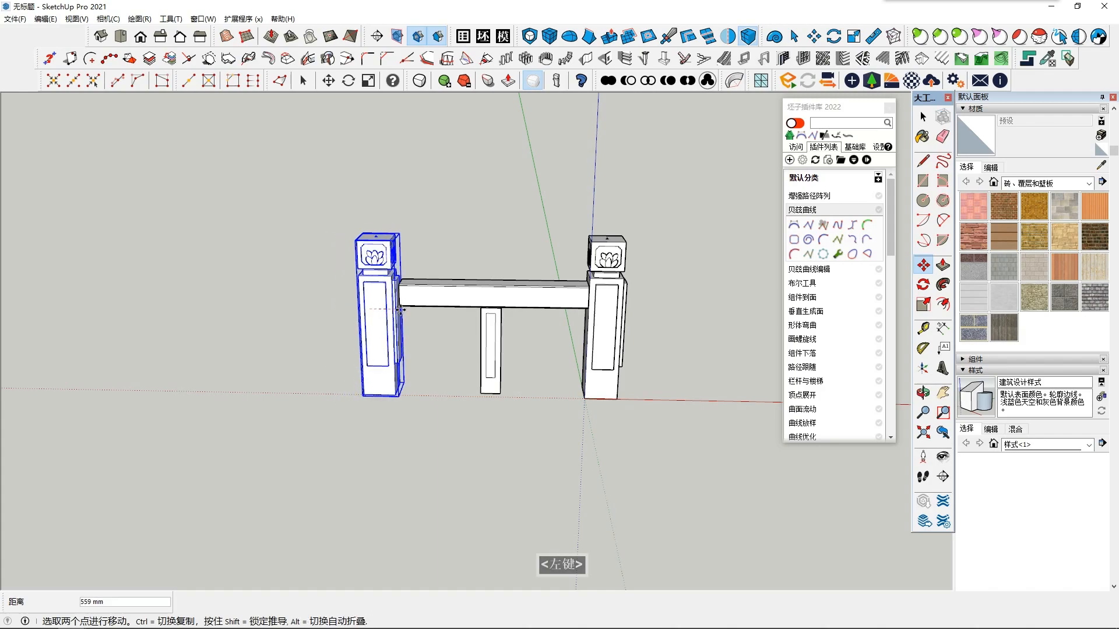
- Copy the end pillar, handrail beam and baluster post together along the railing line to add a second adjoining bay
scroll(464, 357, down, 3)
middle_drag(489, 475, 507, 425)
key(space)
middle_drag(533, 338, 482, 362)
click(511, 324)
shift+click(551, 344)
shift+click(550, 344)
shift+click(414, 347)
shift+middle_drag(415, 347, 509, 364)
click(922, 265)
click(639, 361)
key(ctrl)
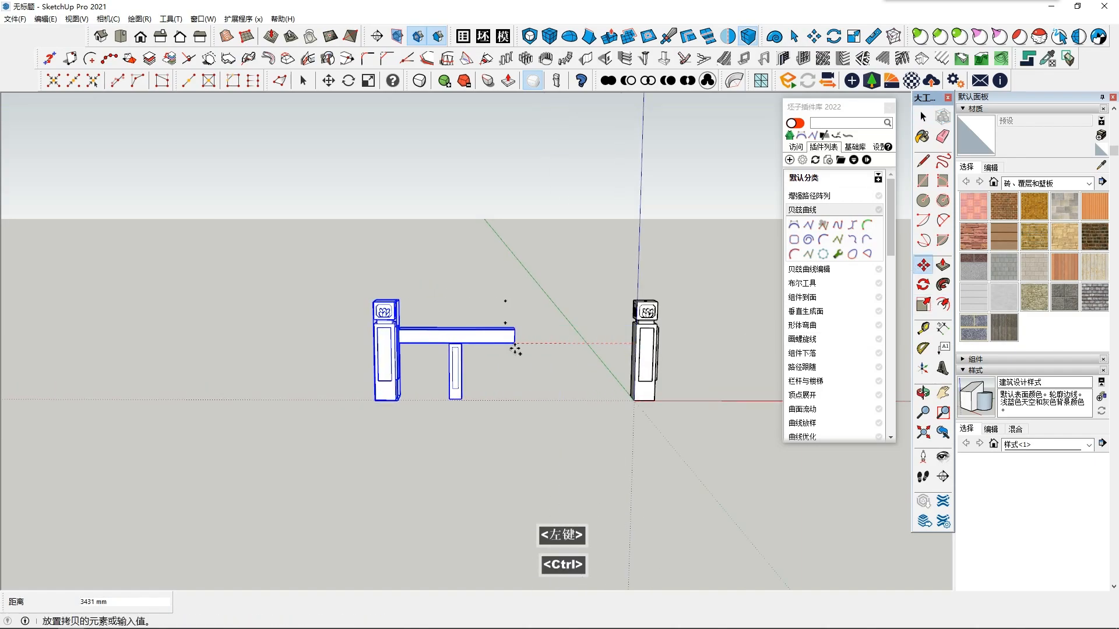
click(510, 367)
- Select the whole two-bay railing and paint it with the 翻滚处理砖块 brick material
scroll(513, 371, down, 2)
key(space)
drag(350, 284, 712, 462)
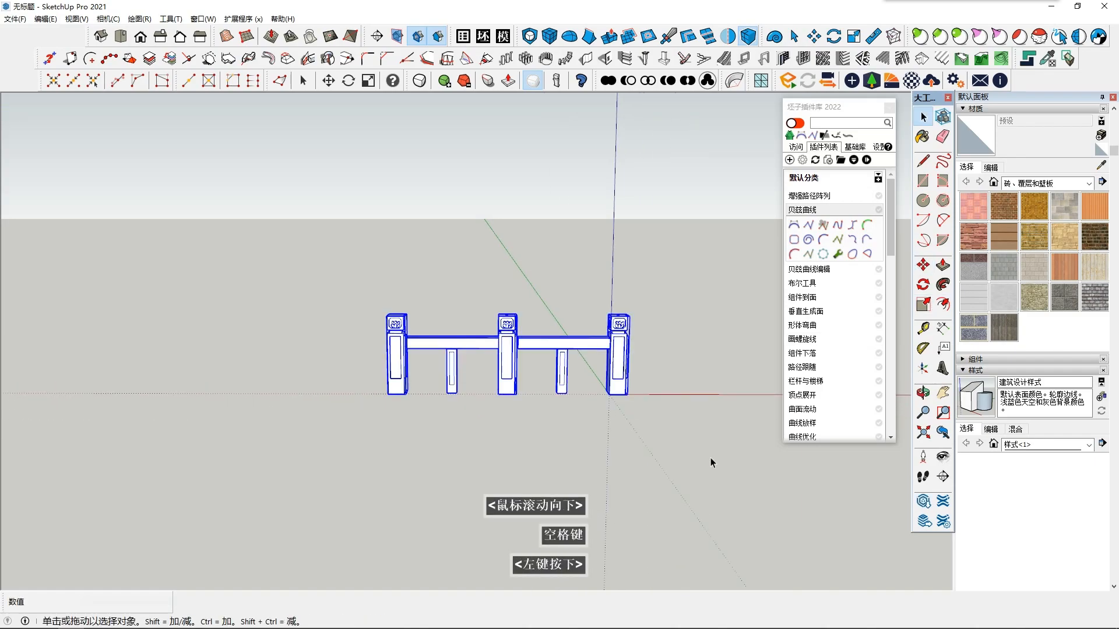
click(1094, 298)
click(516, 356)
- Paint the original lotus pillar and its adjoining handrail beam with the 蓝色砖块 brick material
scroll(515, 357, down, 3)
scroll(652, 324, up, 5)
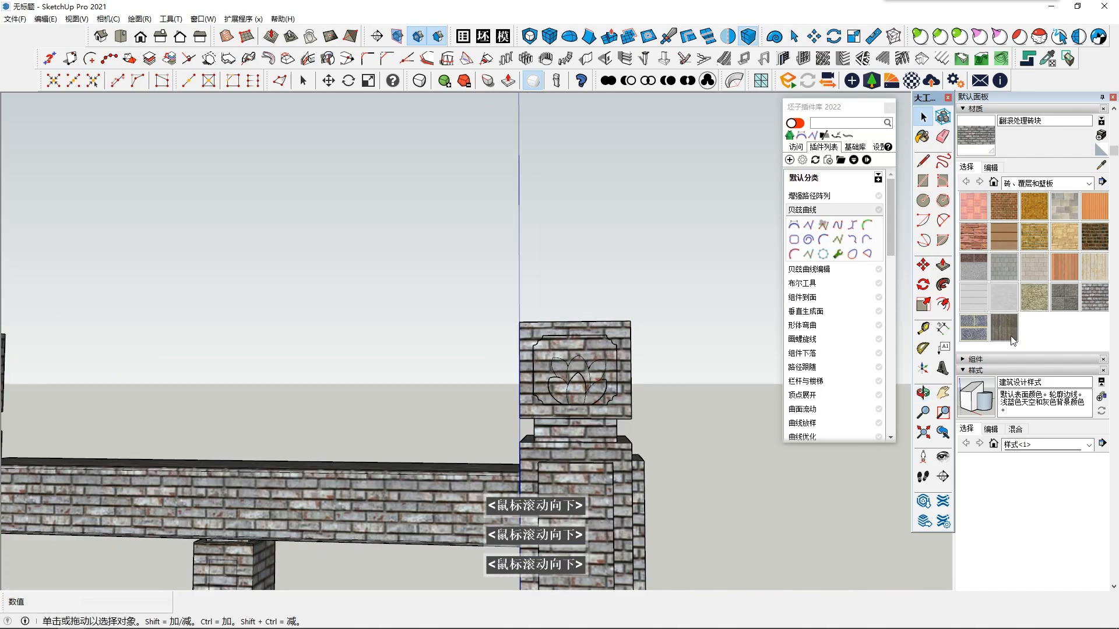
double_click(575, 413)
scroll(576, 414, down, 8)
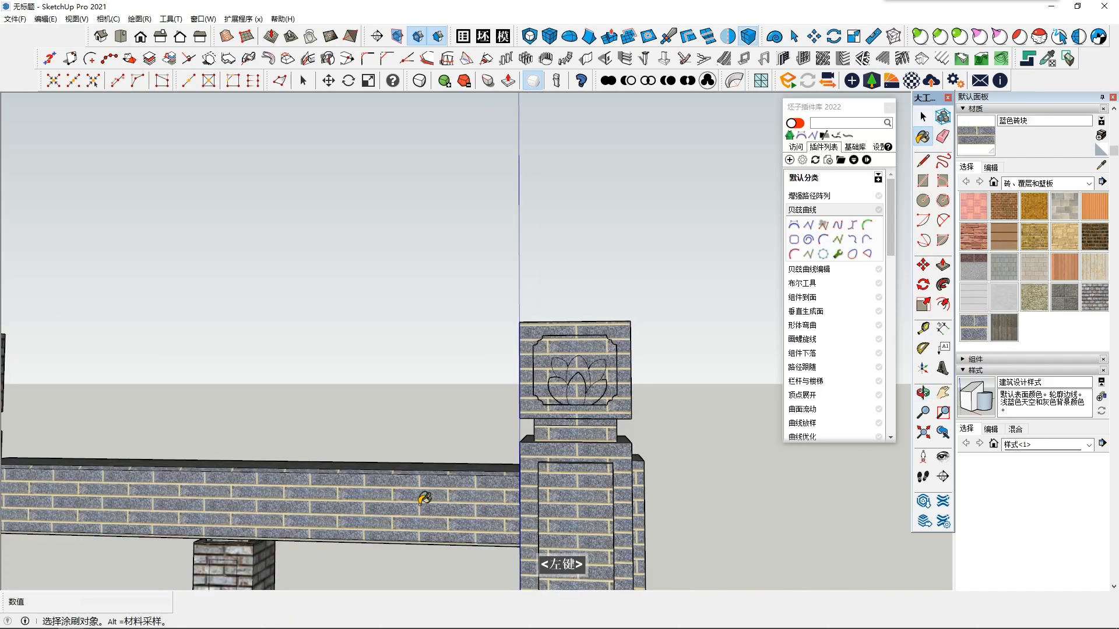
key(space)
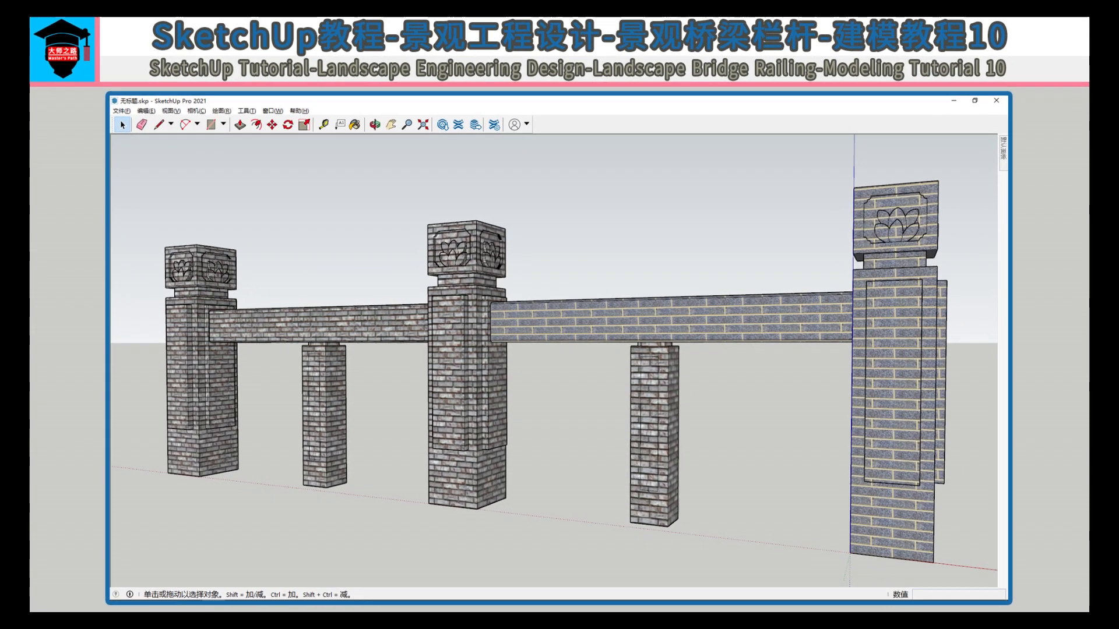